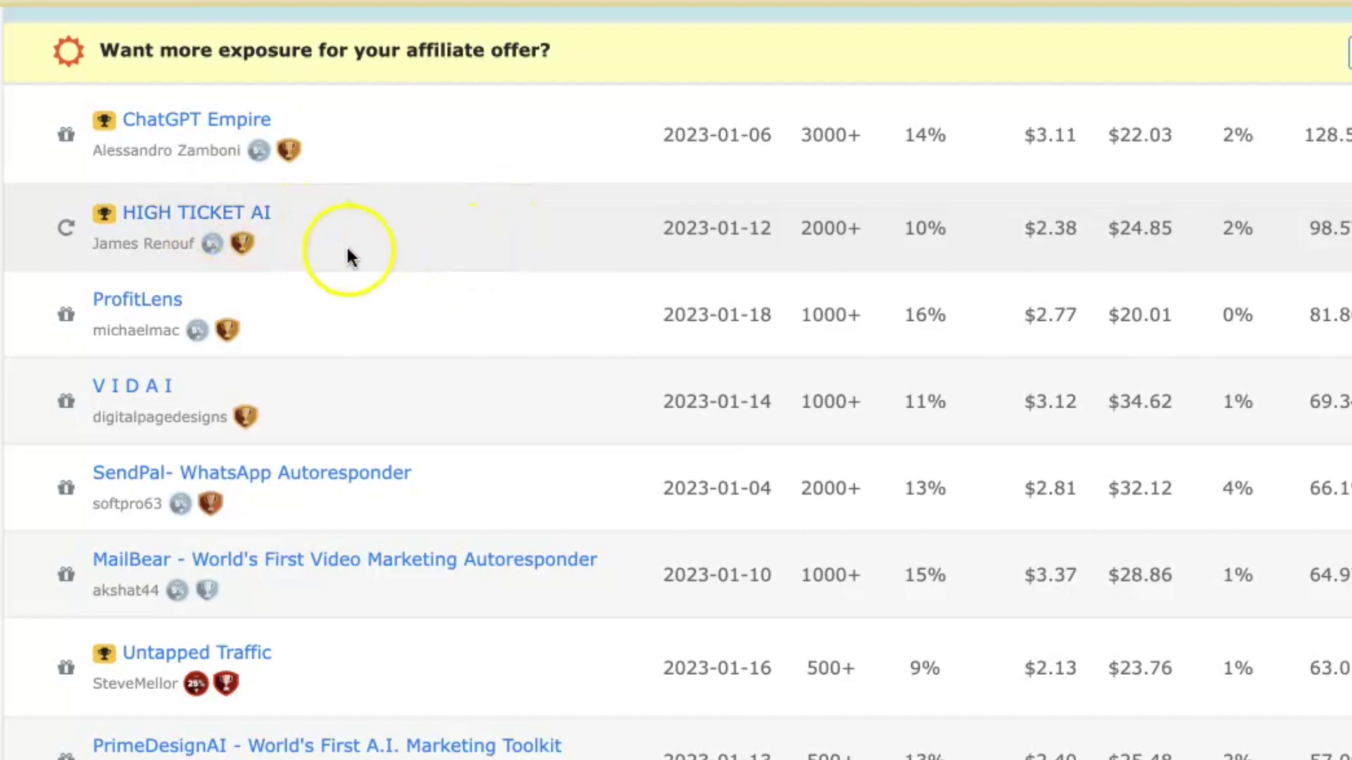
Open the HIGH TICKET AI offer details page and review its vendor badges.
click(175, 221)
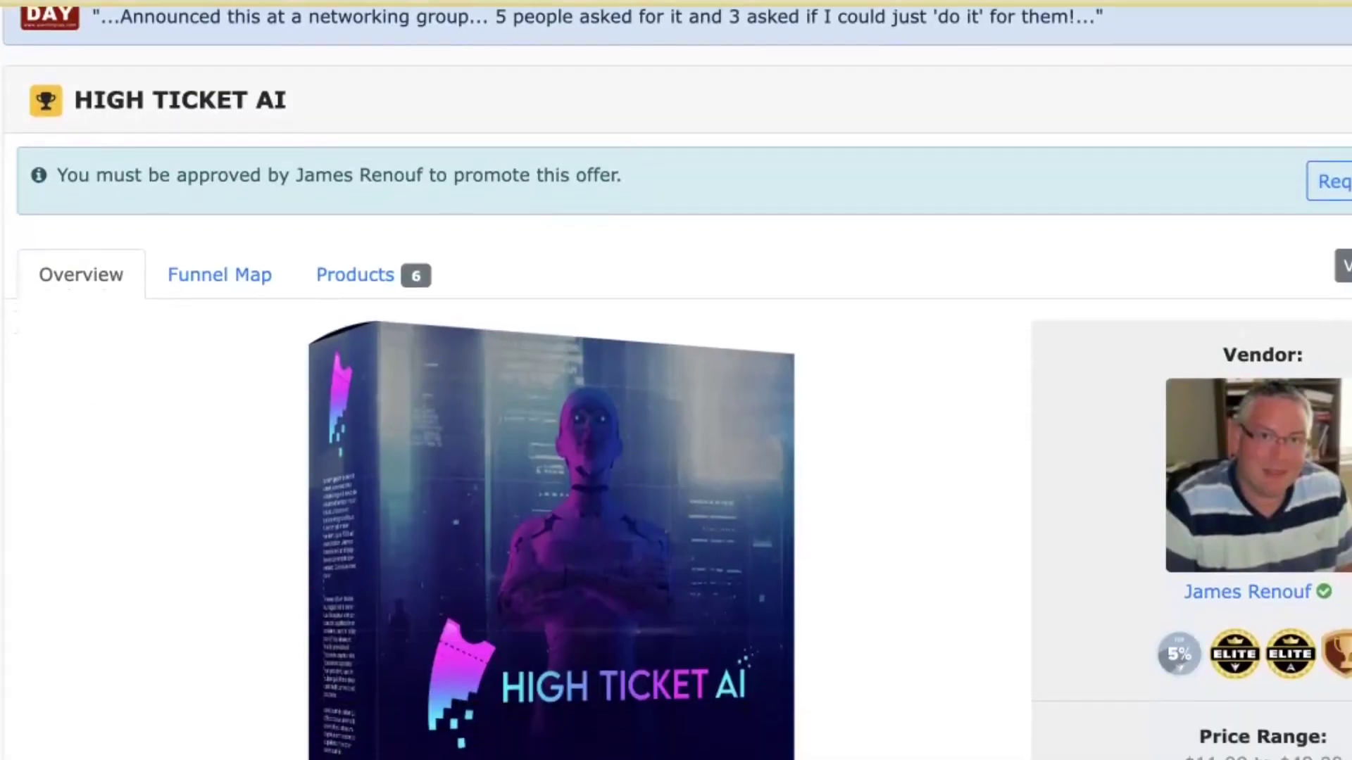
scroll(922, 328, down, 1)
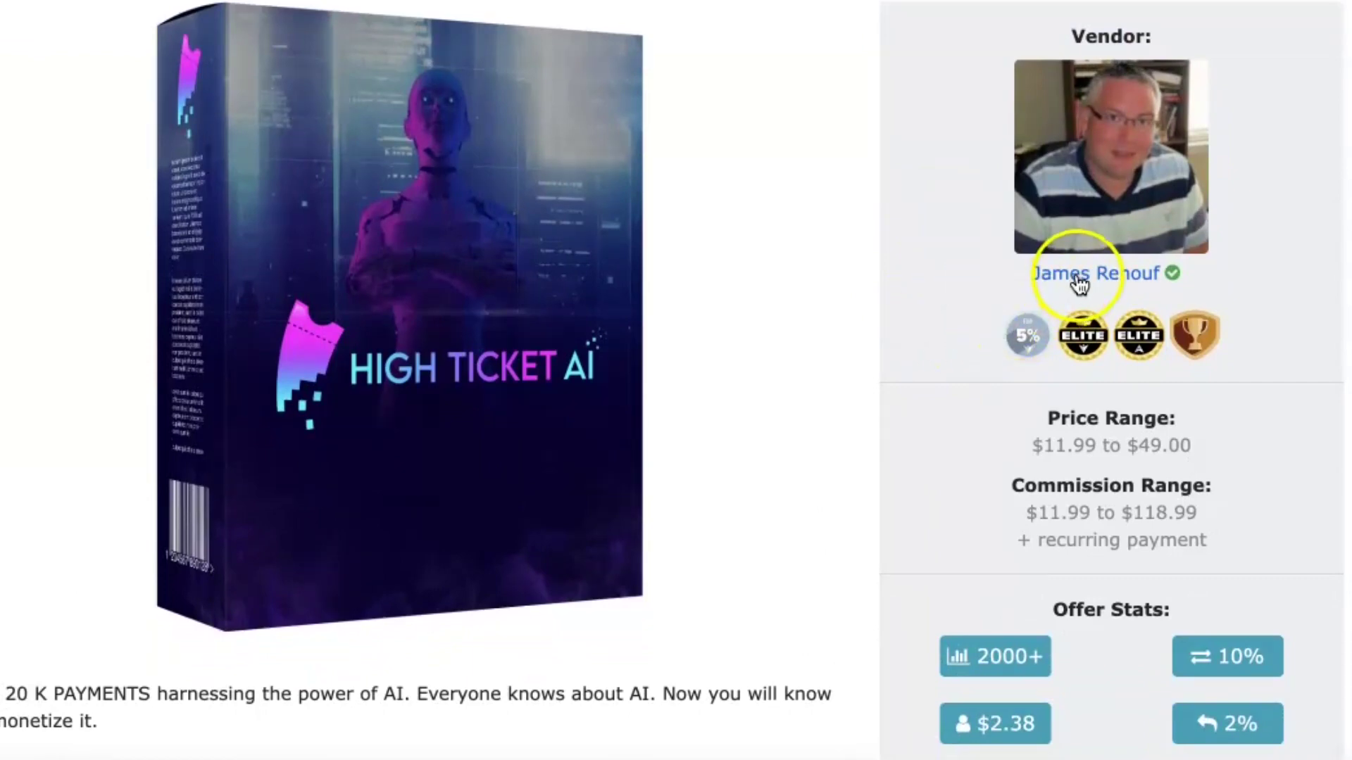
mouse_move(1021, 324)
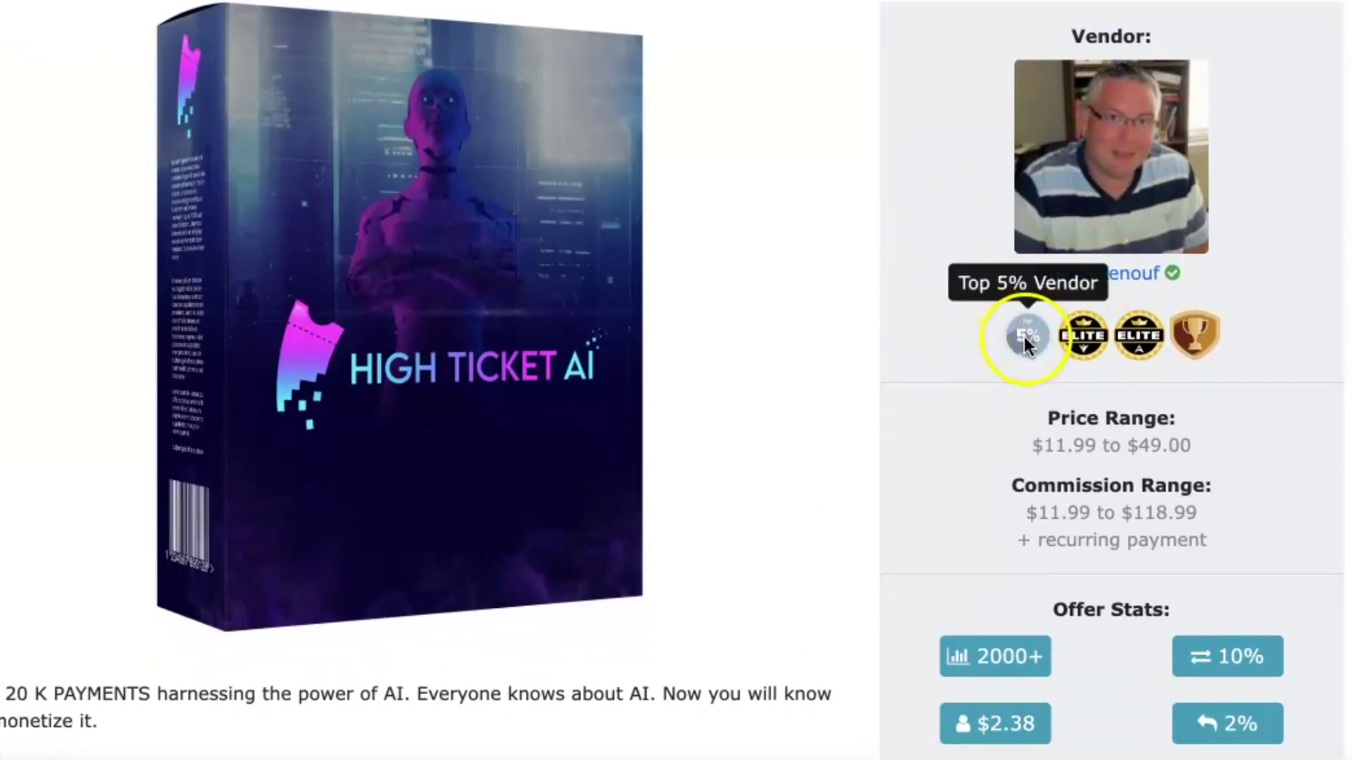
mouse_move(1205, 326)
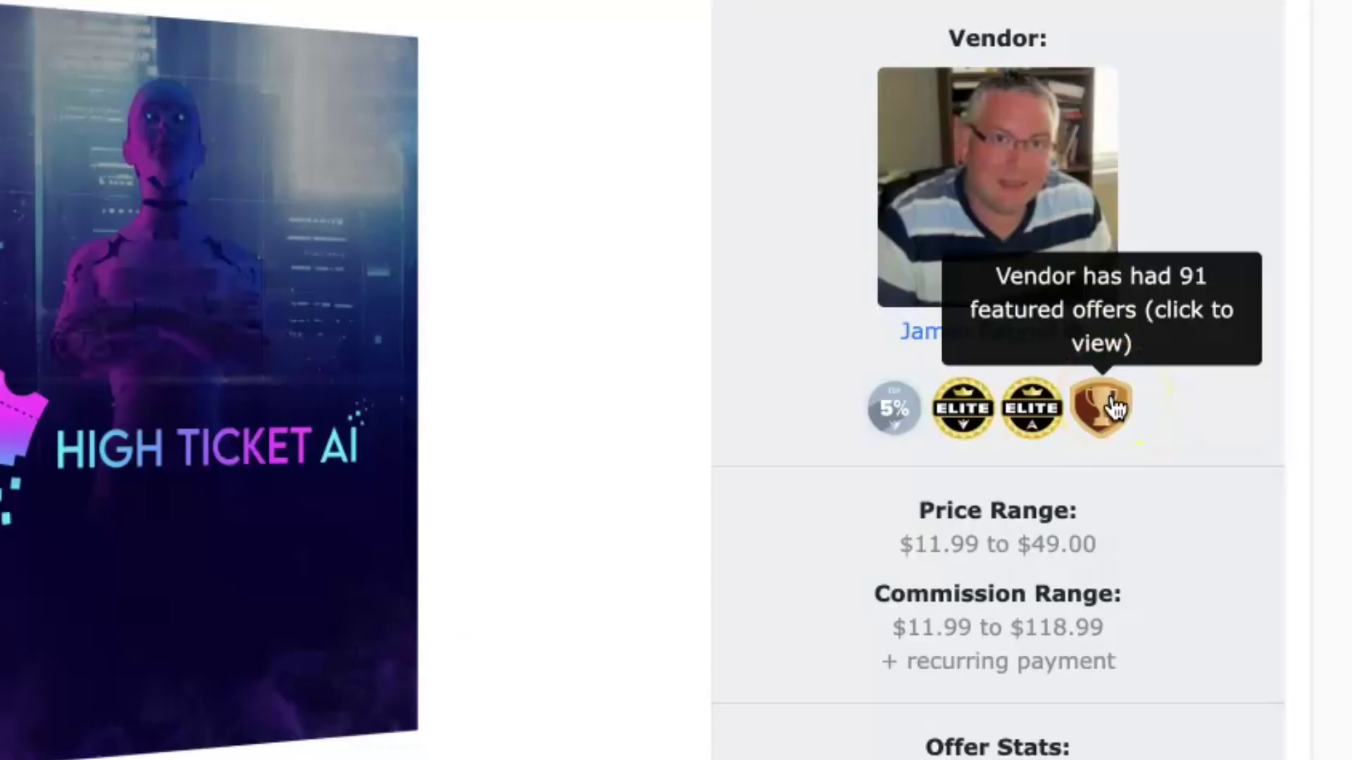
click(1114, 407)
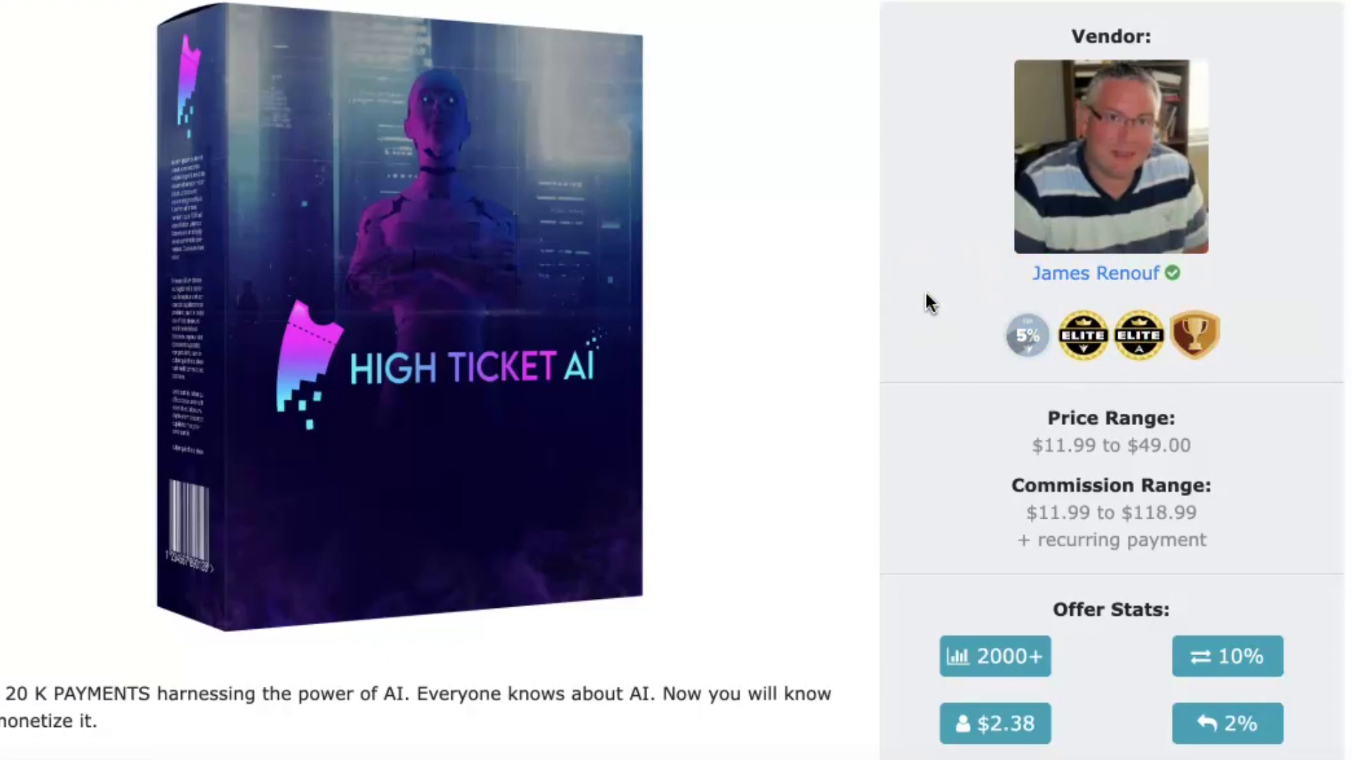
Scroll down to the View Sales Page link and bring up its link options.
scroll(925, 293, down, 1)
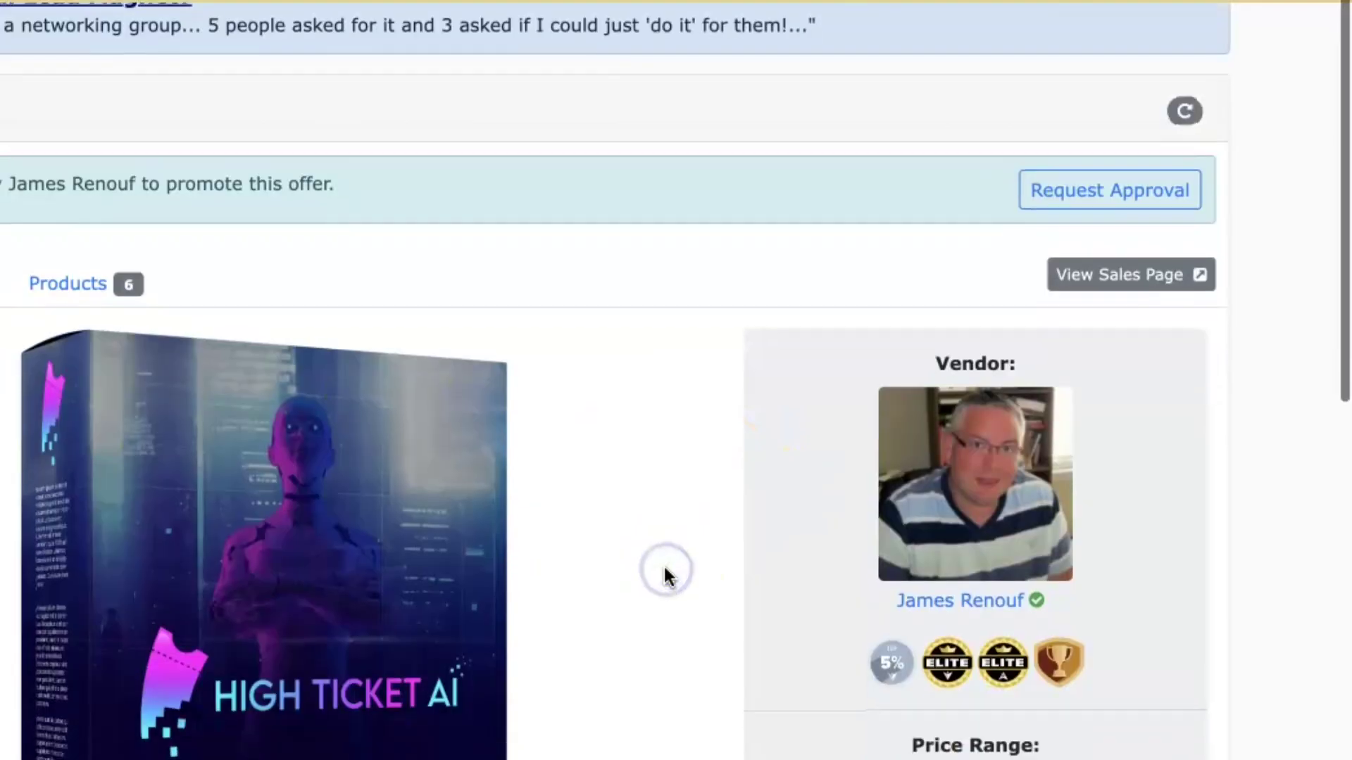
scroll(663, 568, down, 1)
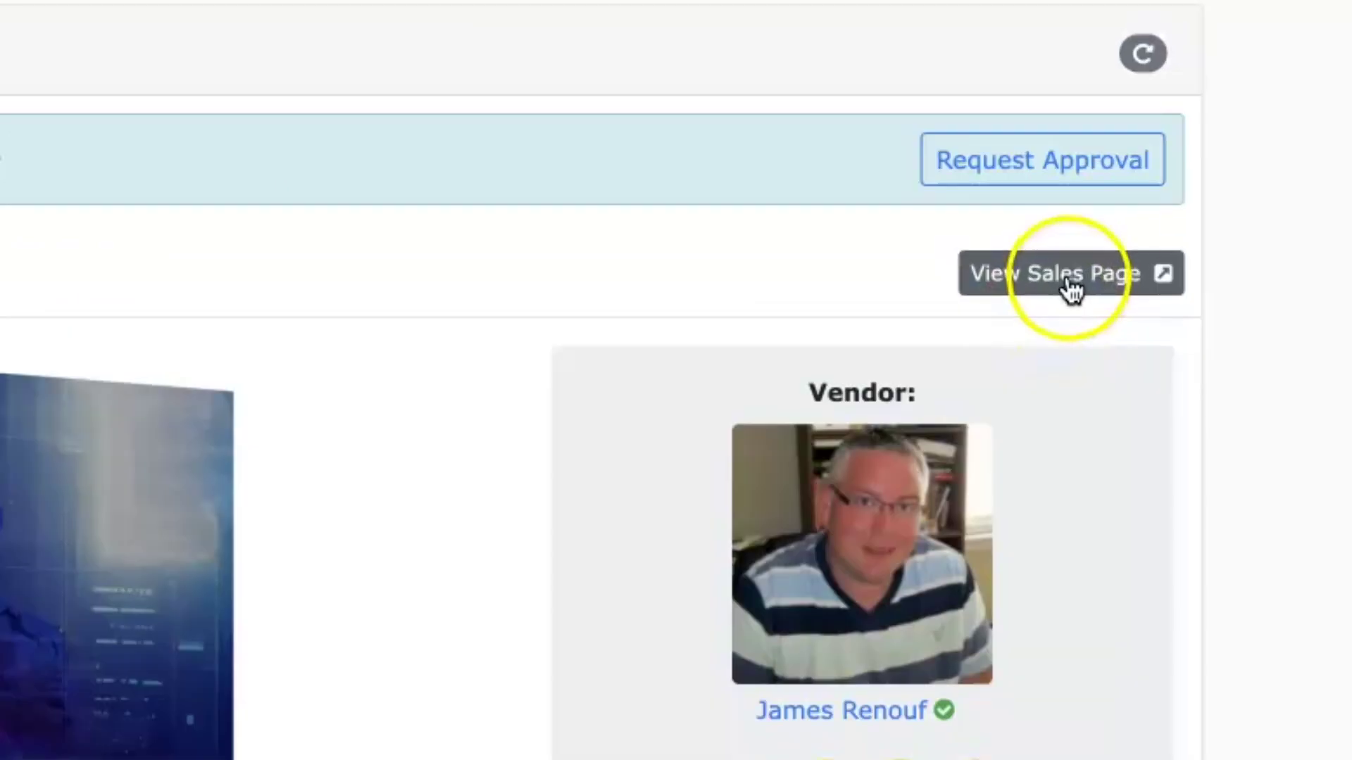
right_click(1068, 282)
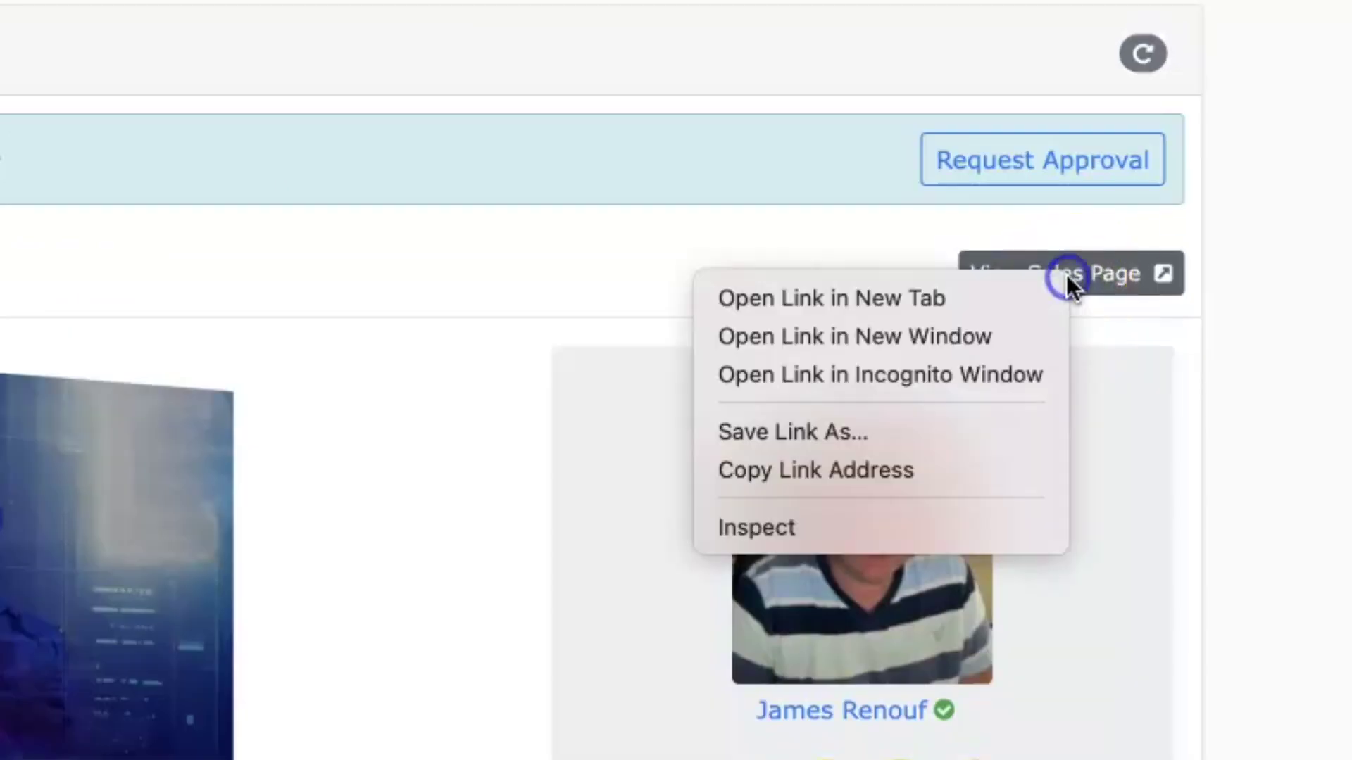
Open the High Ticket AI sales page in a new tab and start reading it.
click(992, 302)
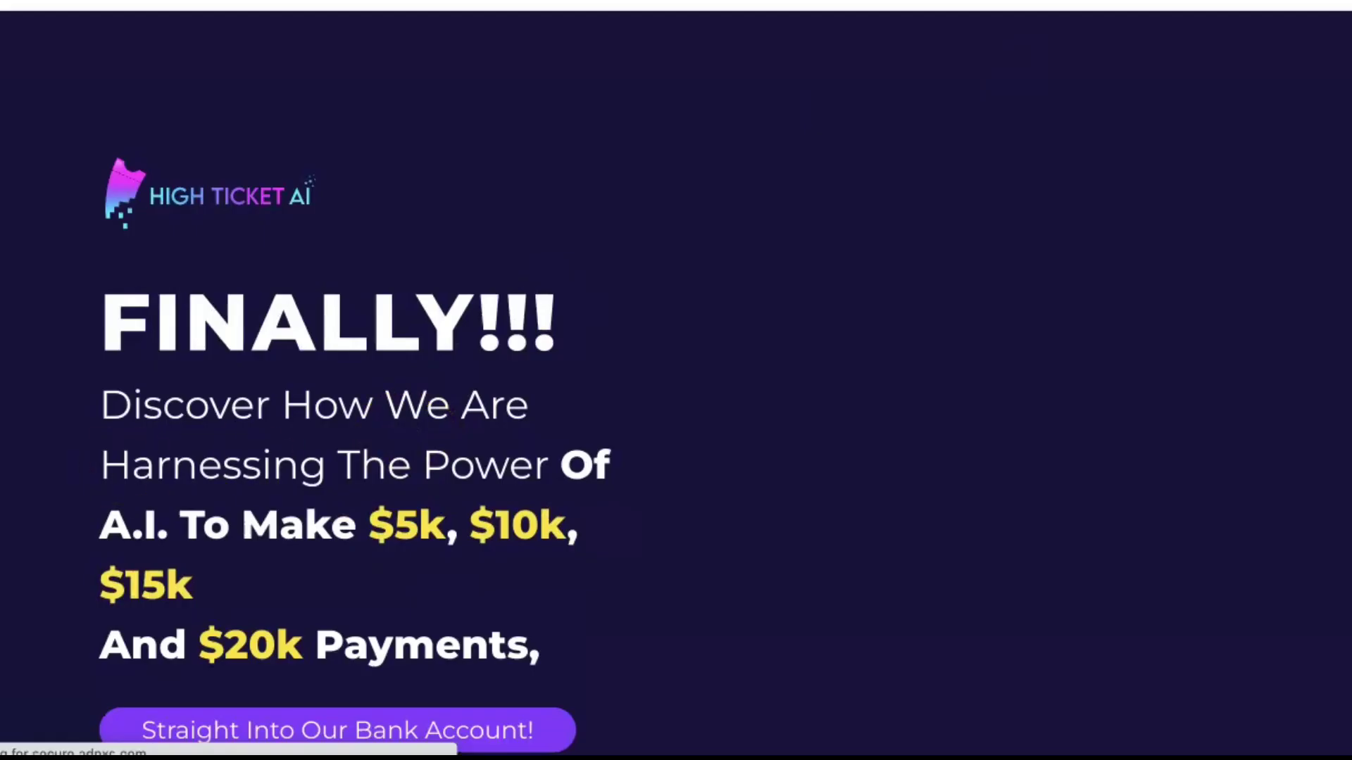
click(43, 489)
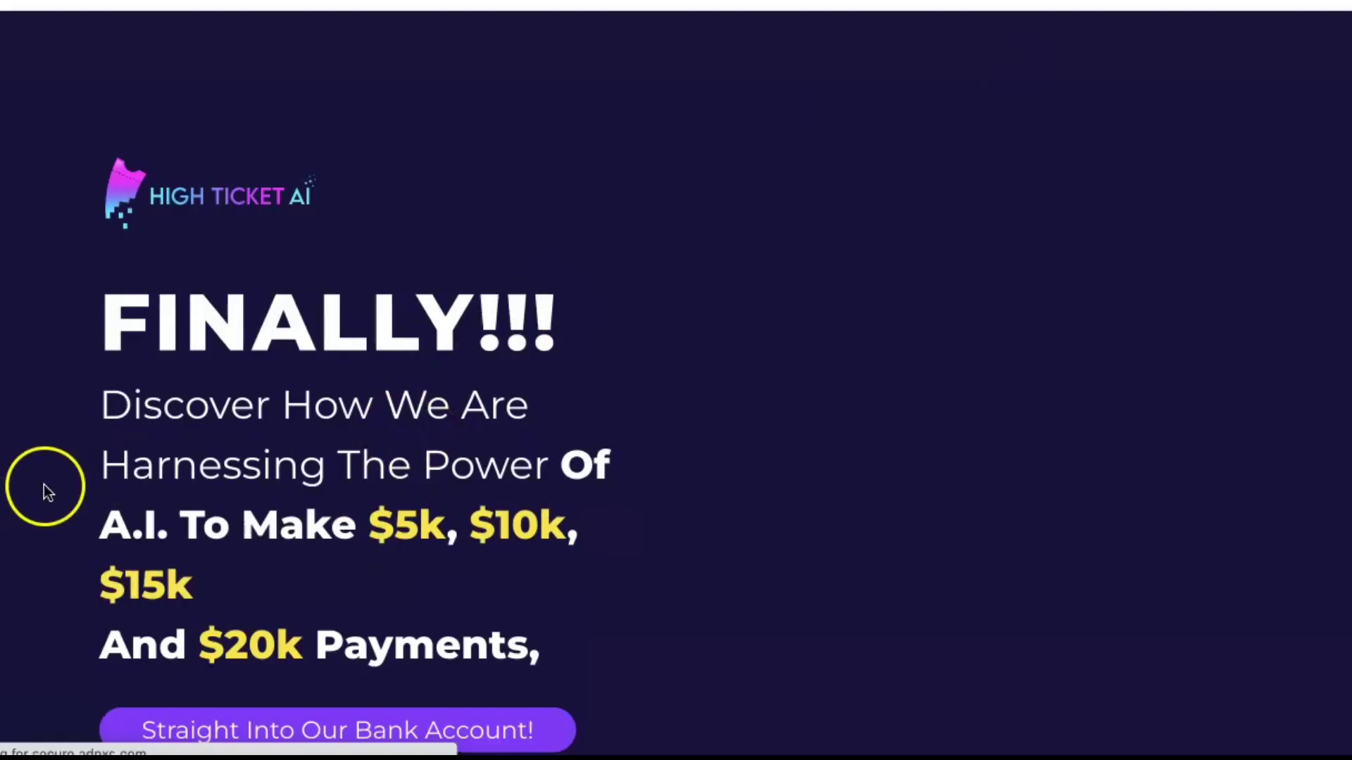
scroll(44, 492, down, 2)
scroll(44, 485, down, 4)
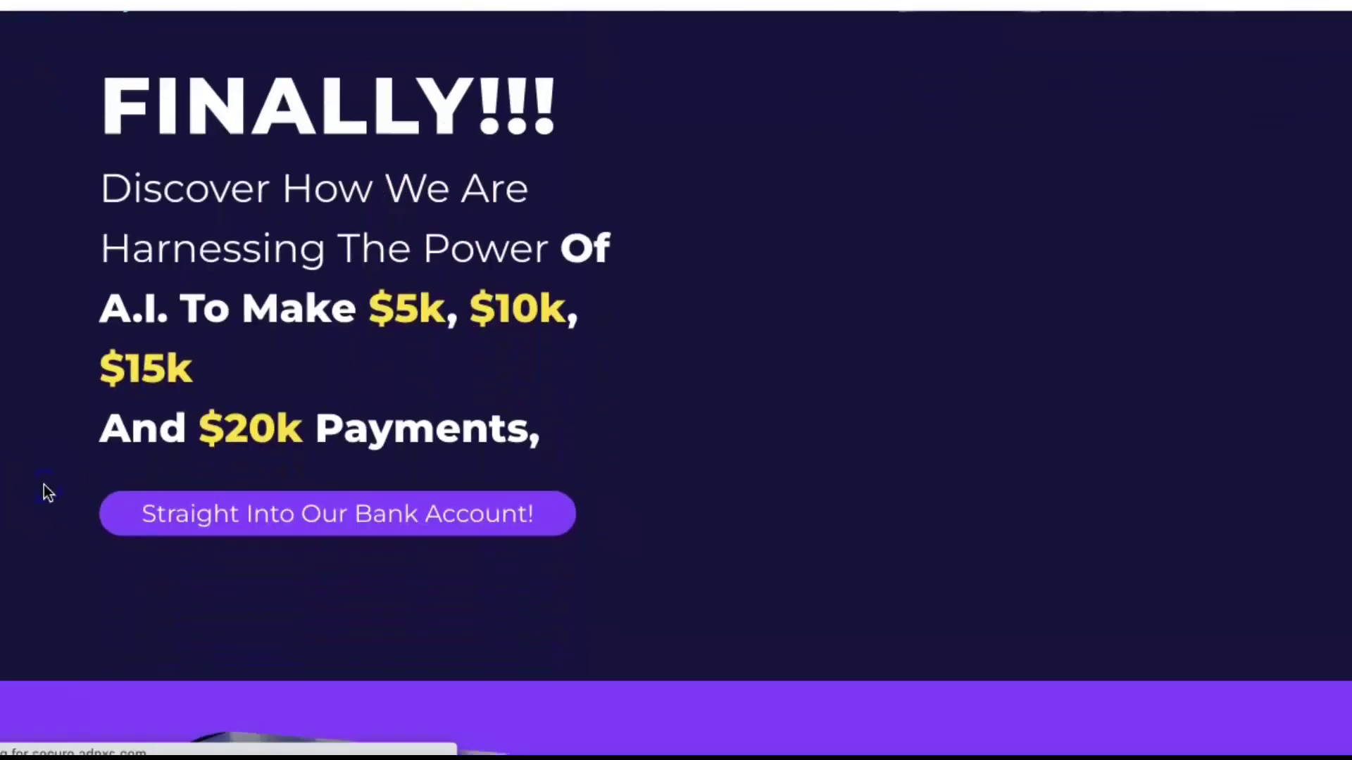
scroll(43, 493, up, 5)
click(44, 497)
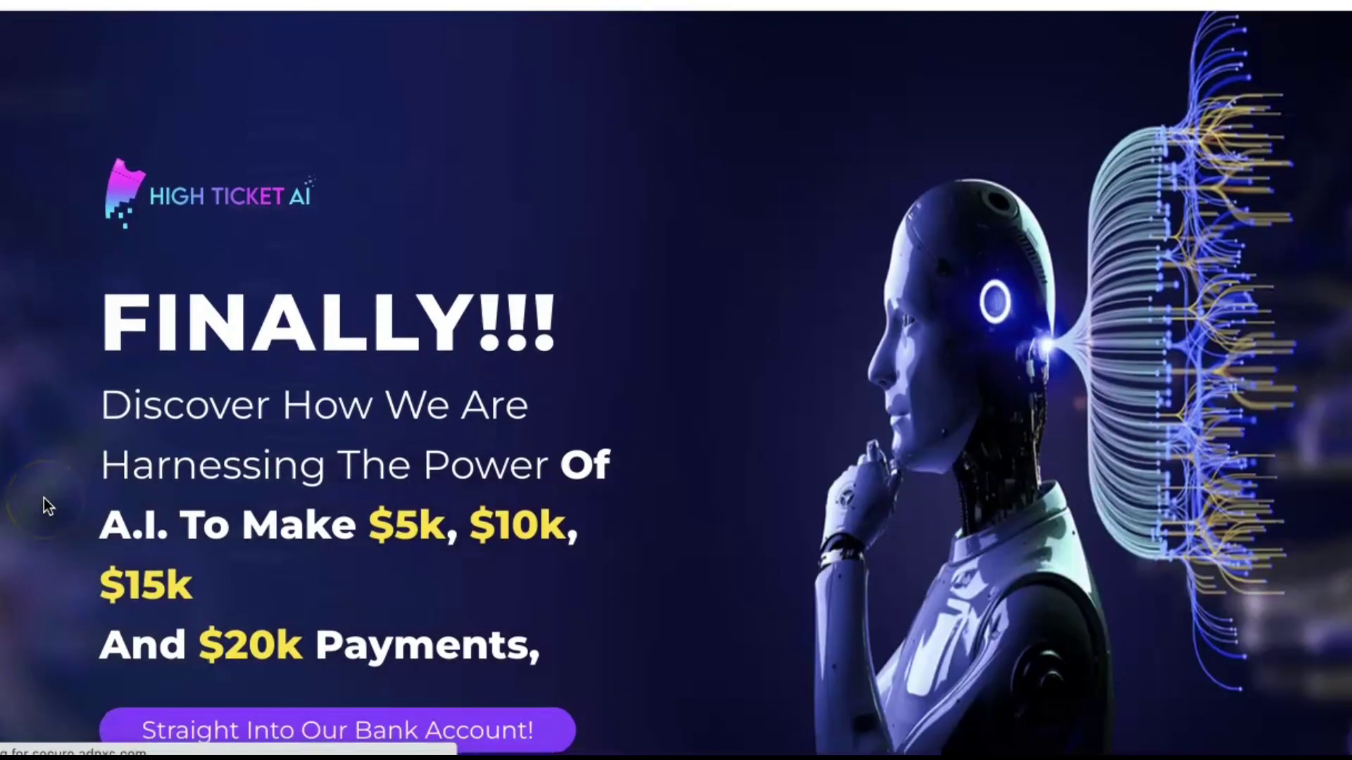
Scroll through the rest of the High Ticket AI sales pitch.
scroll(44, 498, down, 10)
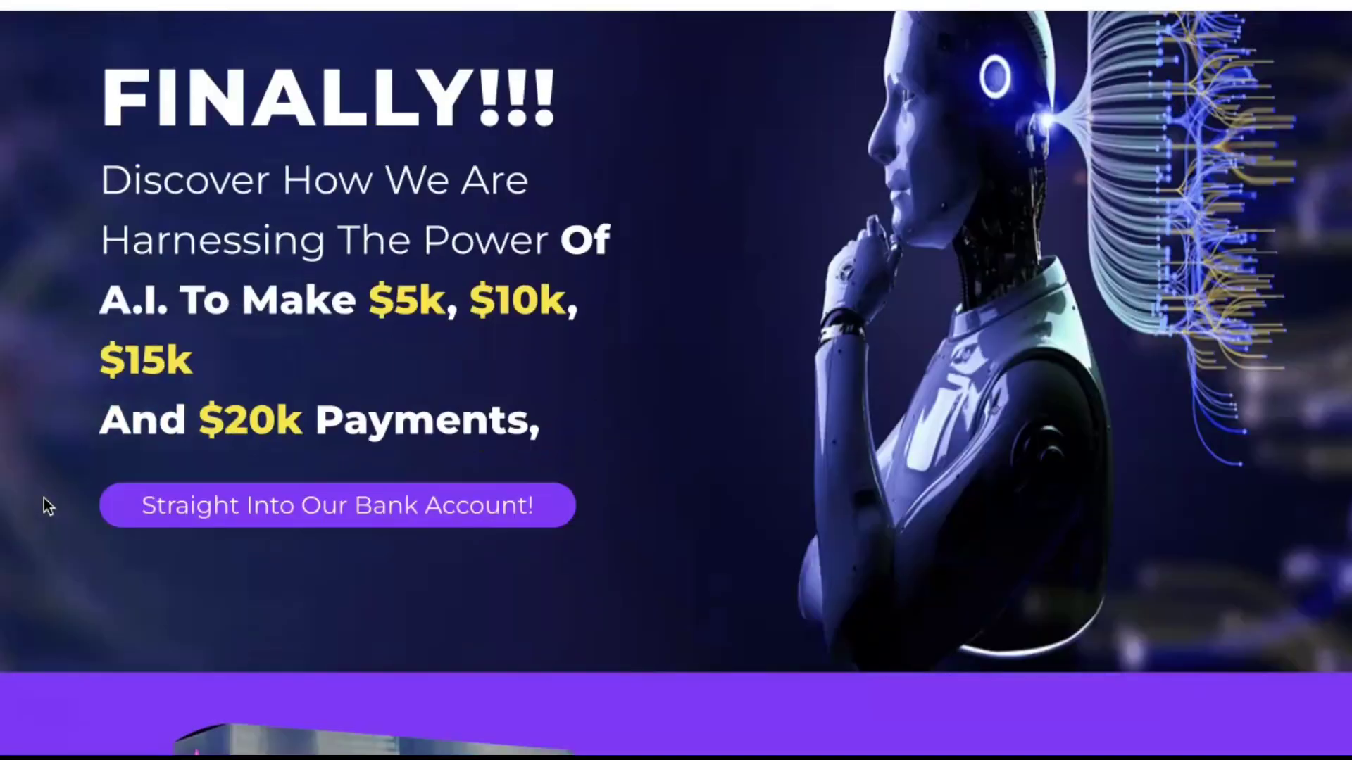
scroll(43, 497, down, 10)
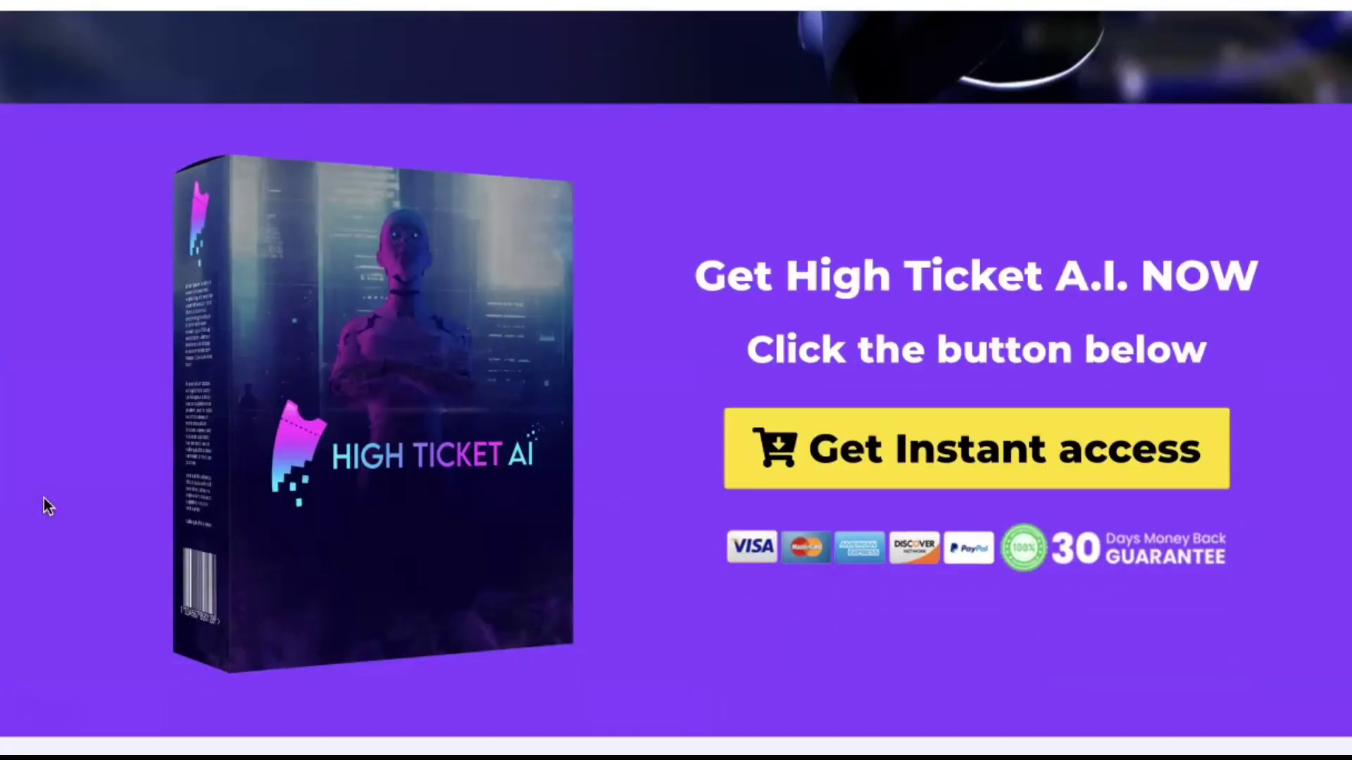
scroll(44, 497, down, 2)
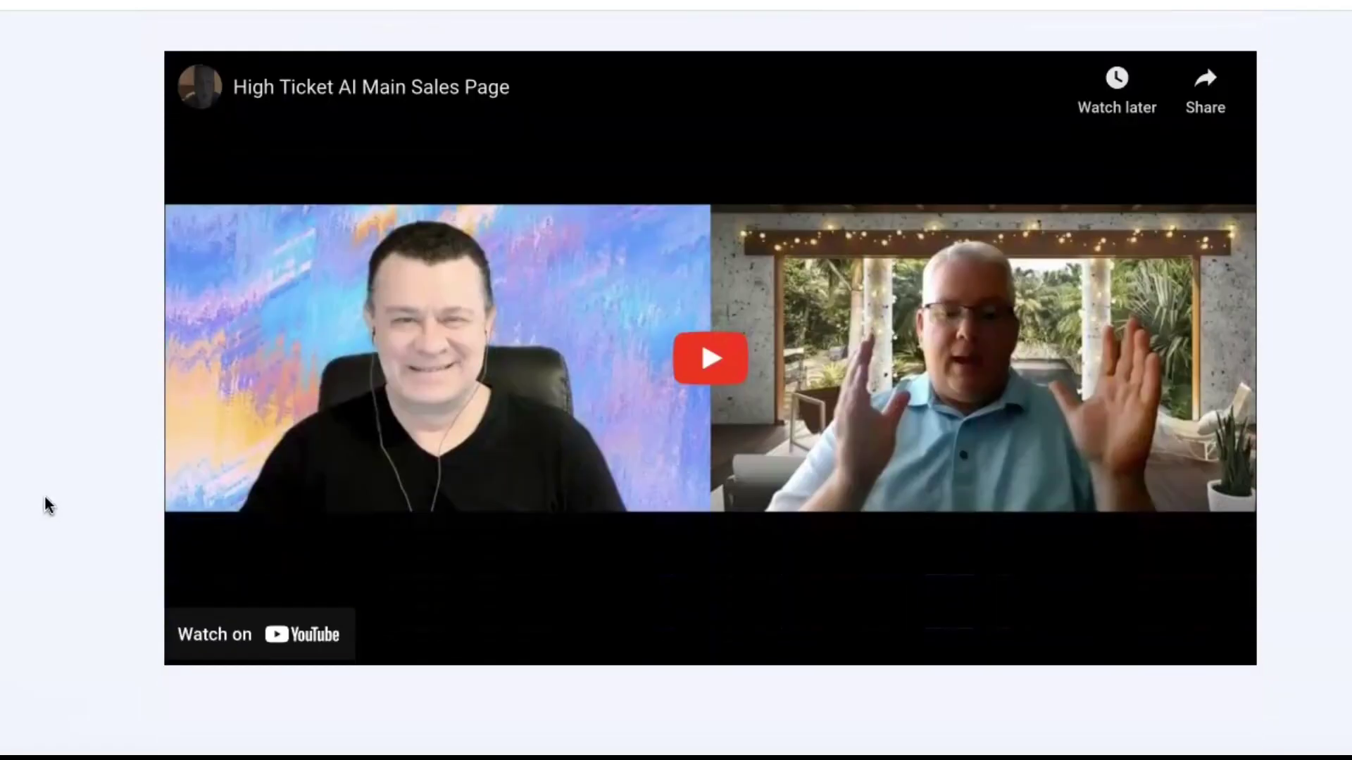
click(665, 337)
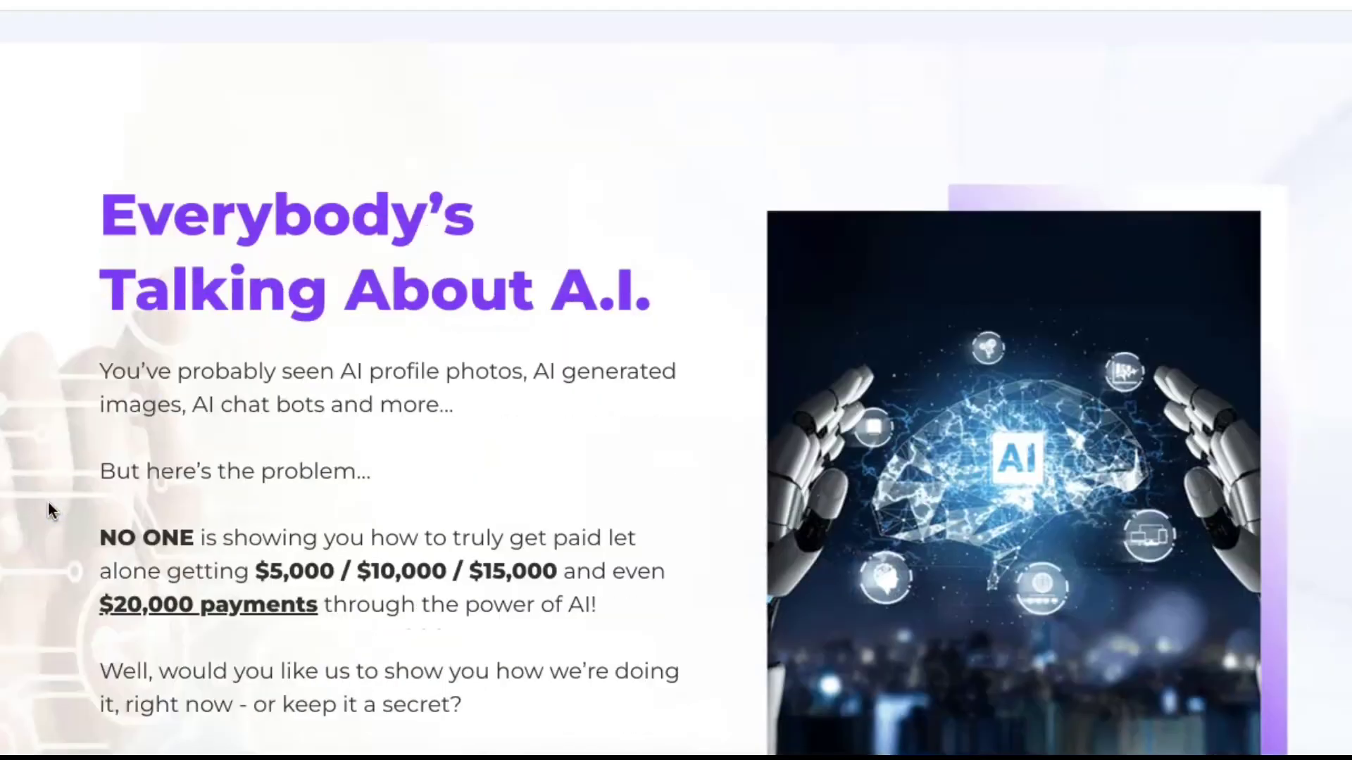
scroll(48, 501, down, 15)
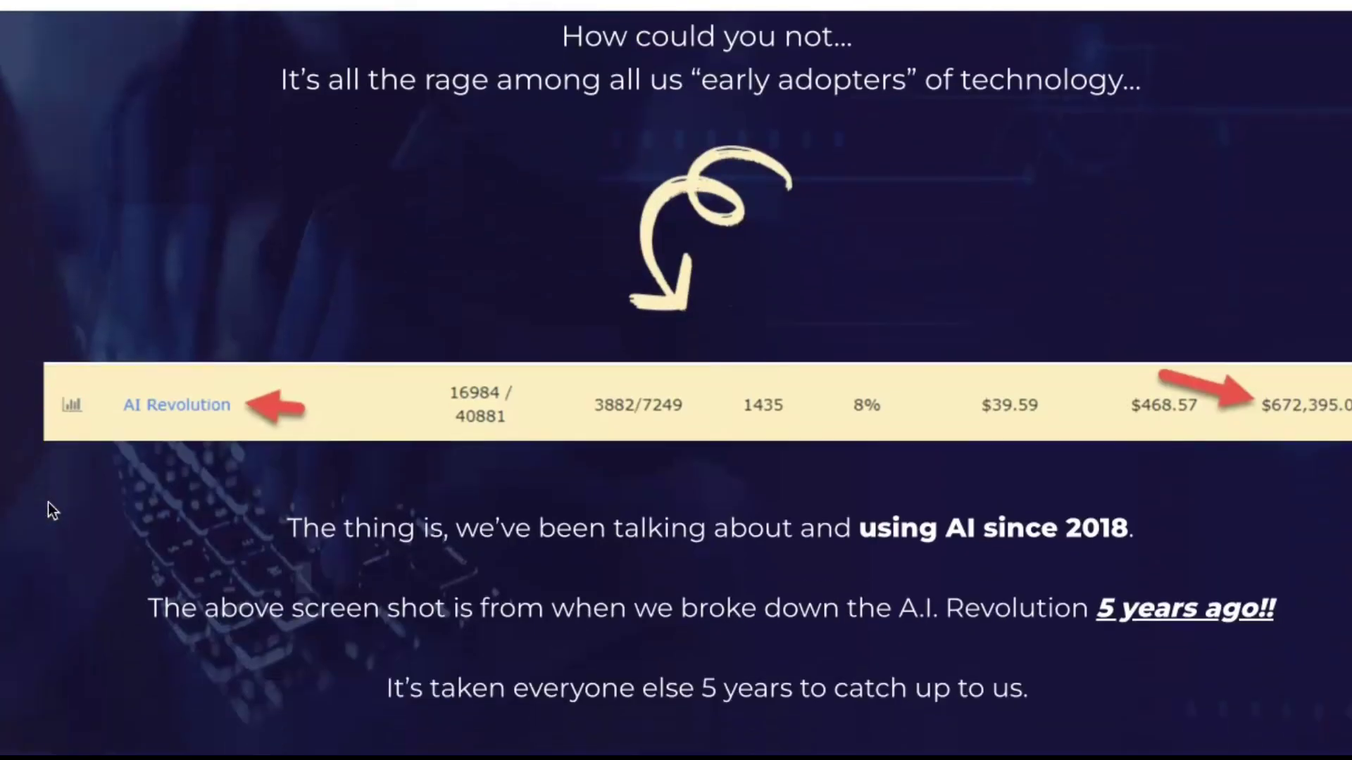
scroll(48, 501, down, 15)
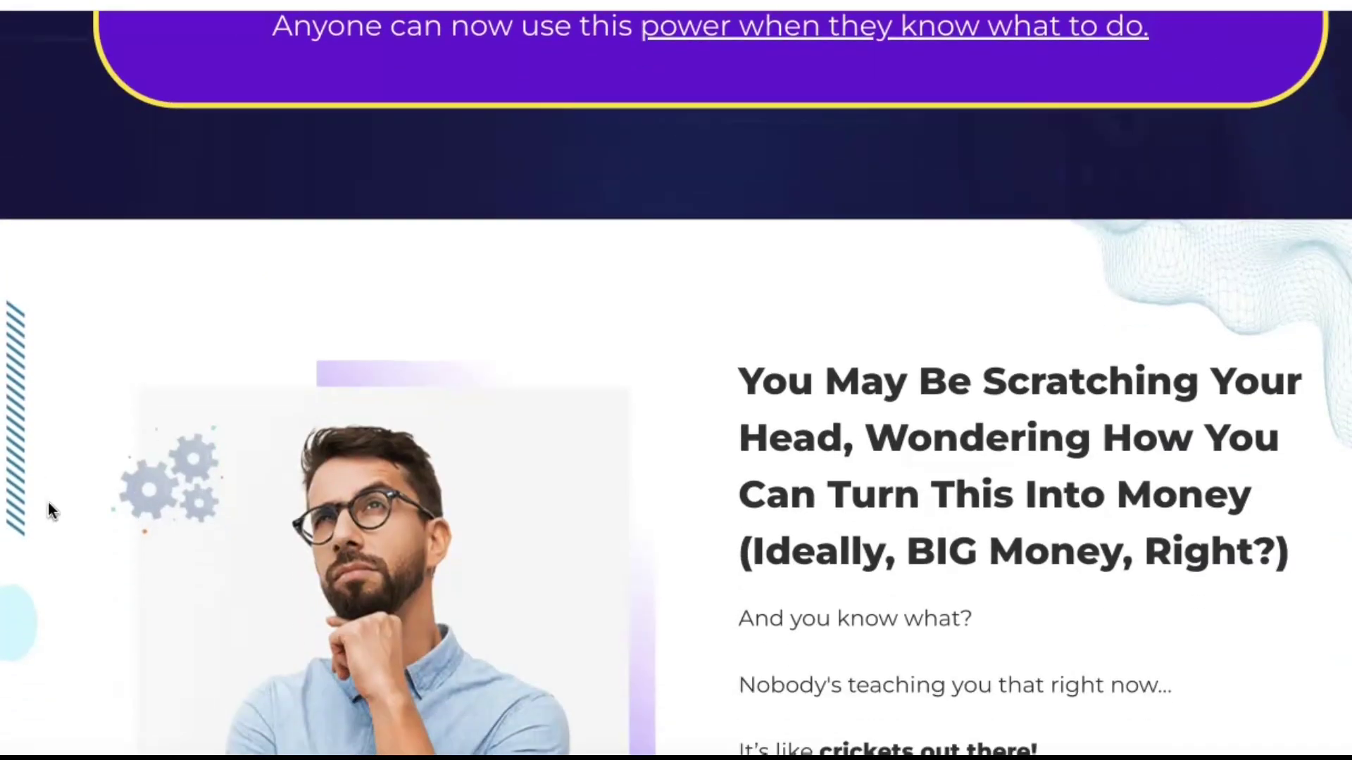
scroll(47, 502, down, 3)
scroll(48, 501, down, 4)
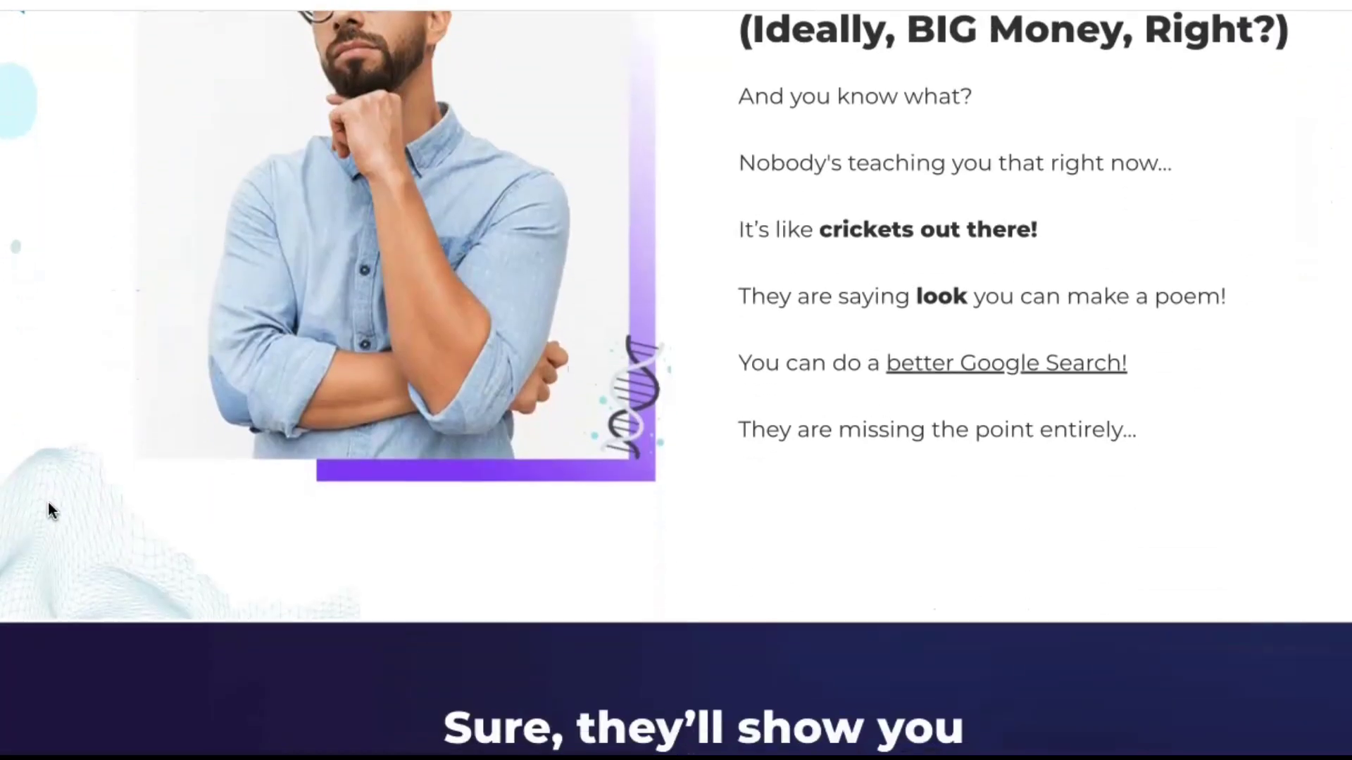
scroll(48, 501, down, 12)
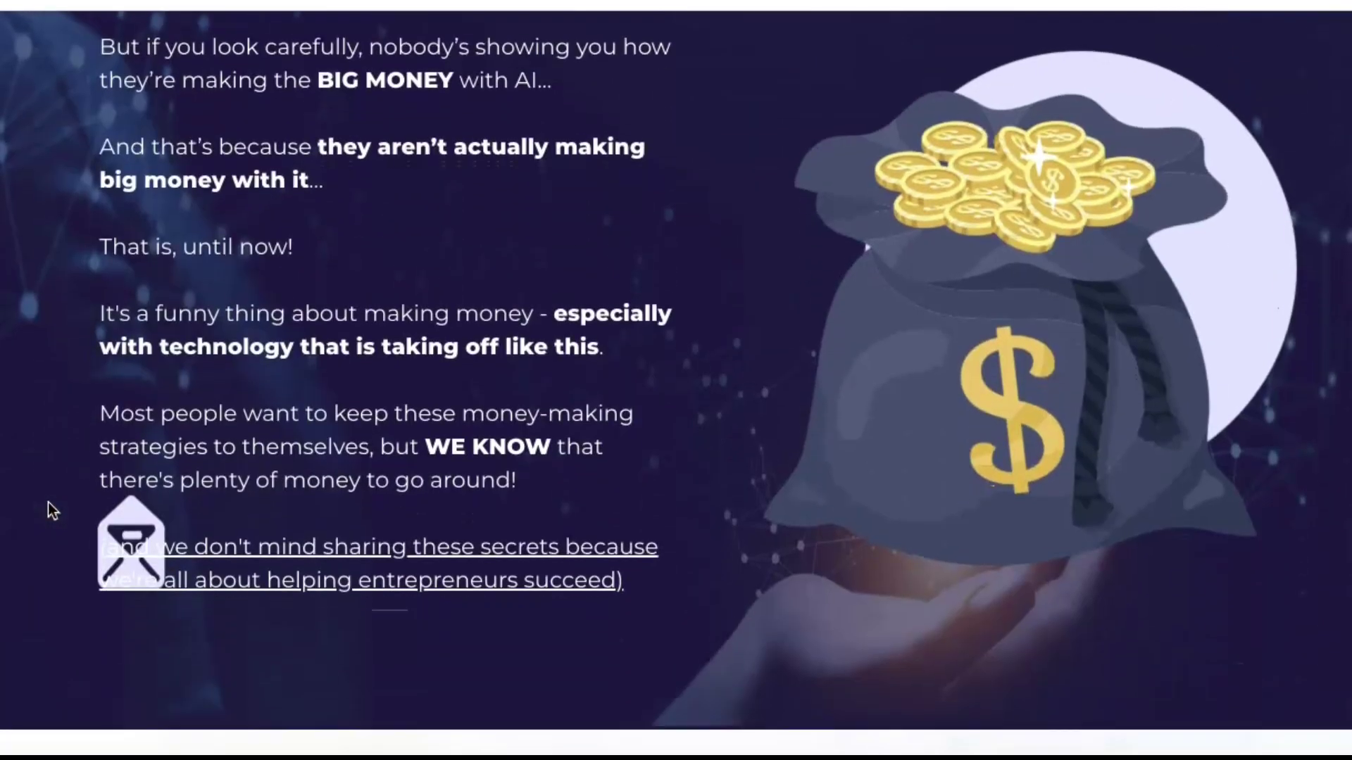
scroll(48, 500, down, 10)
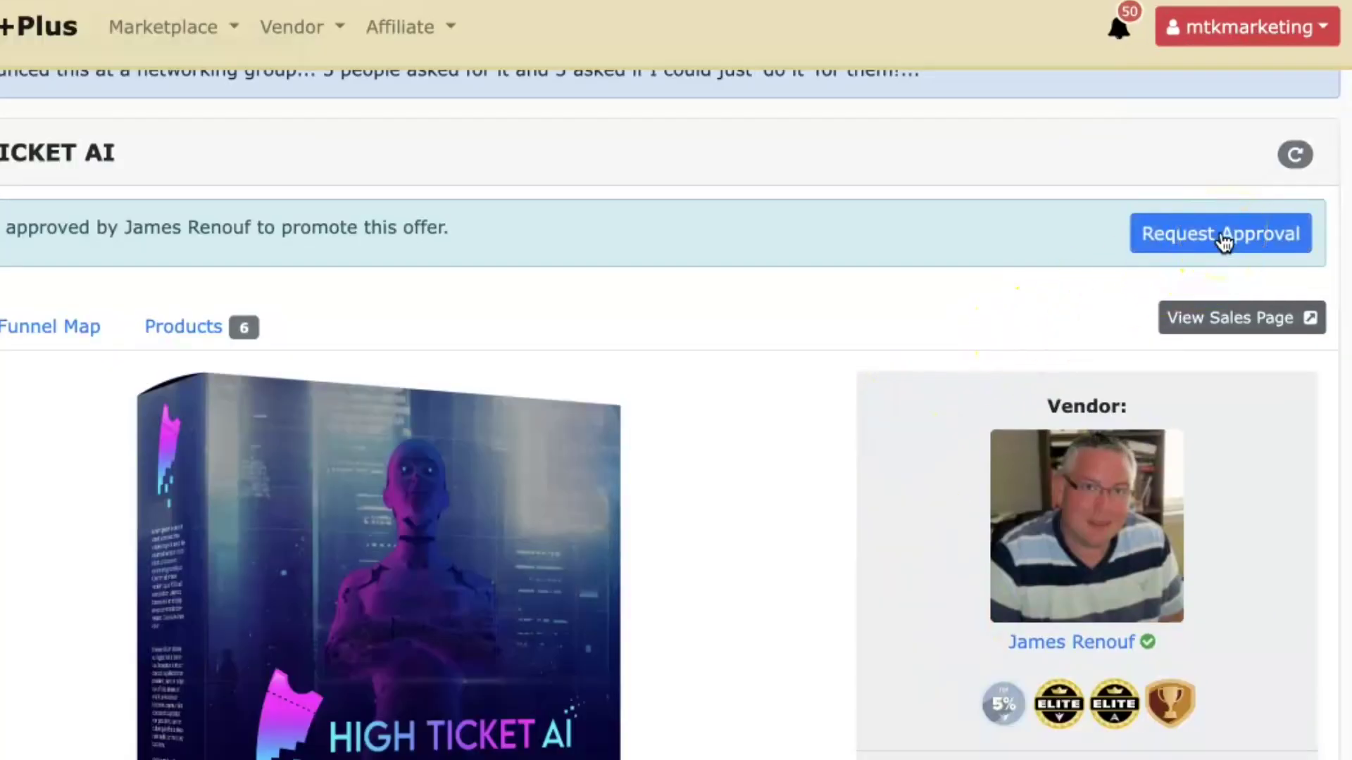
Start a Request Approval for HIGH TICKET AI with a note citing YouTube and 47k Instagram followers.
click(1223, 241)
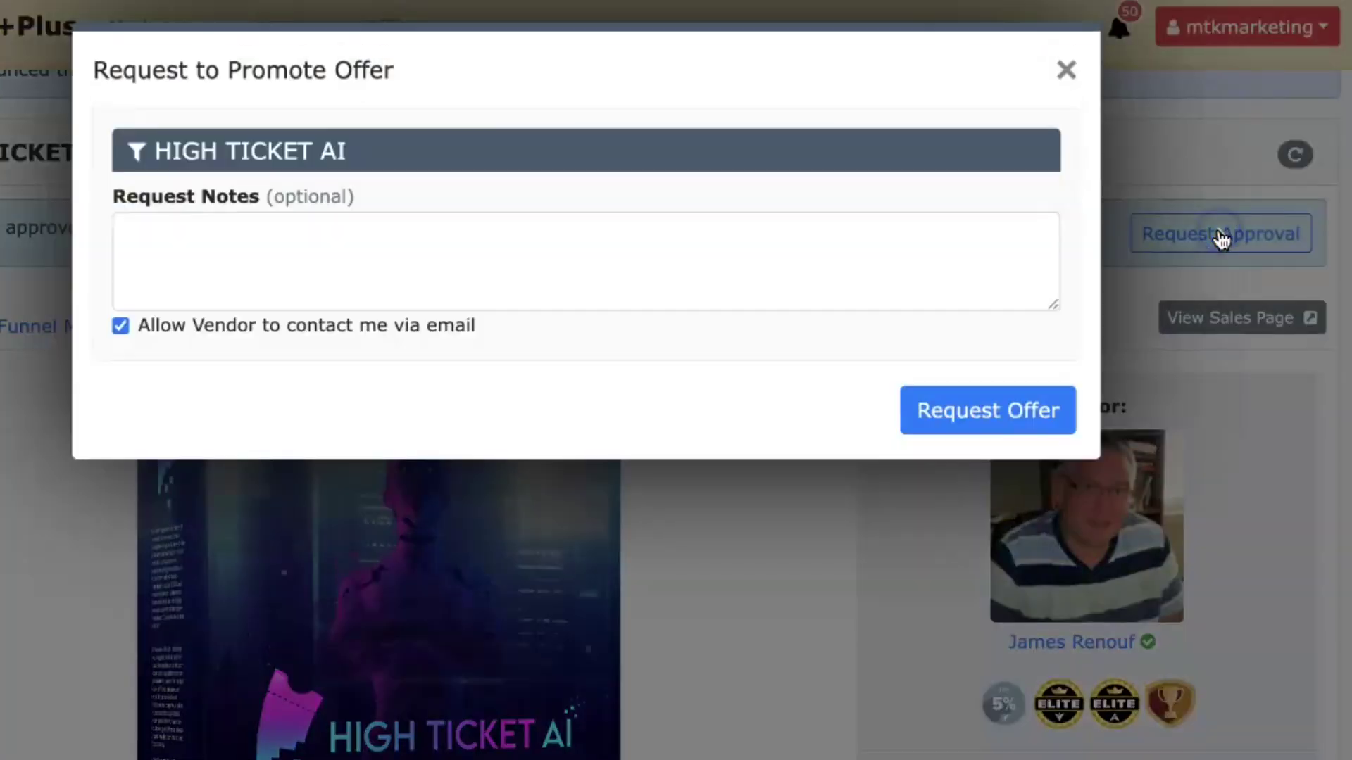
click(403, 258)
click(265, 260)
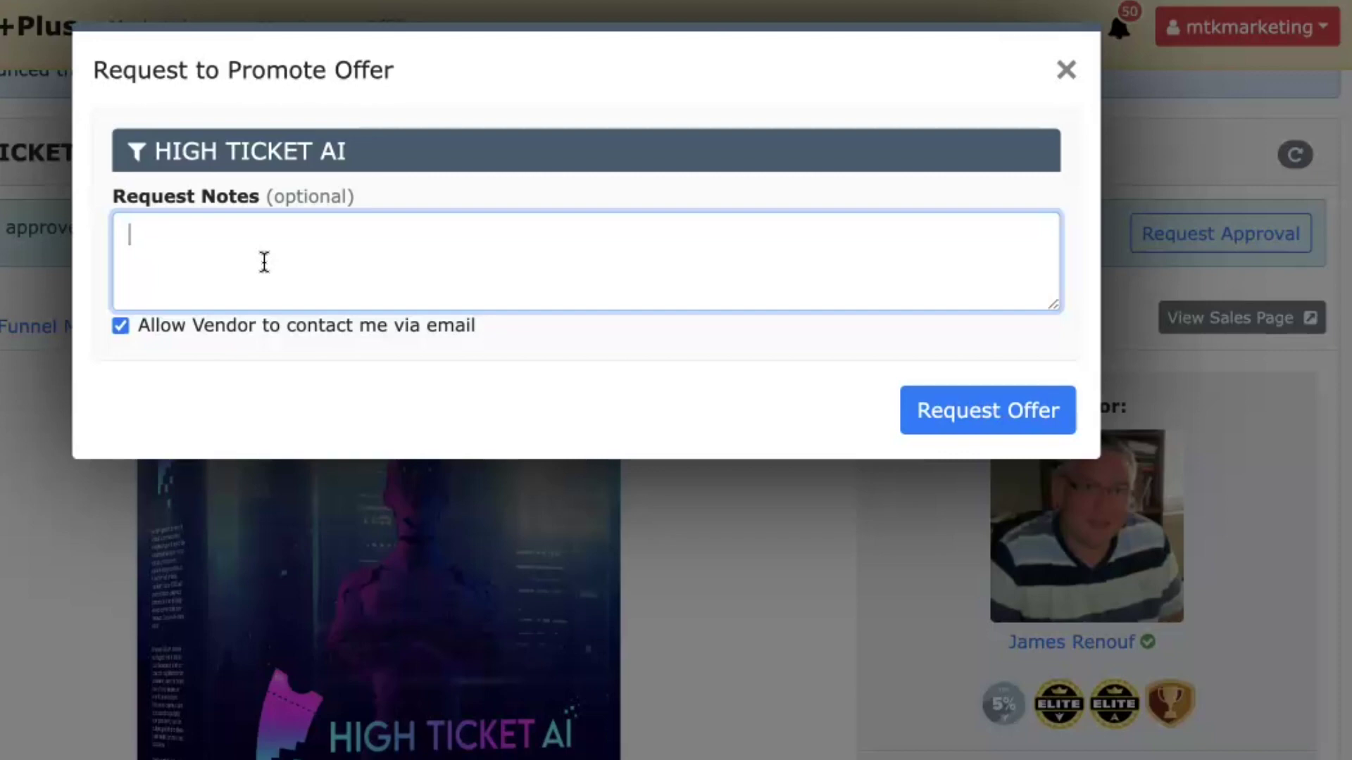
click(322, 340)
Paste the promotion message, delete 'has over 47k followers', fix 'account', and send the request.
right_click(134, 227)
click(191, 415)
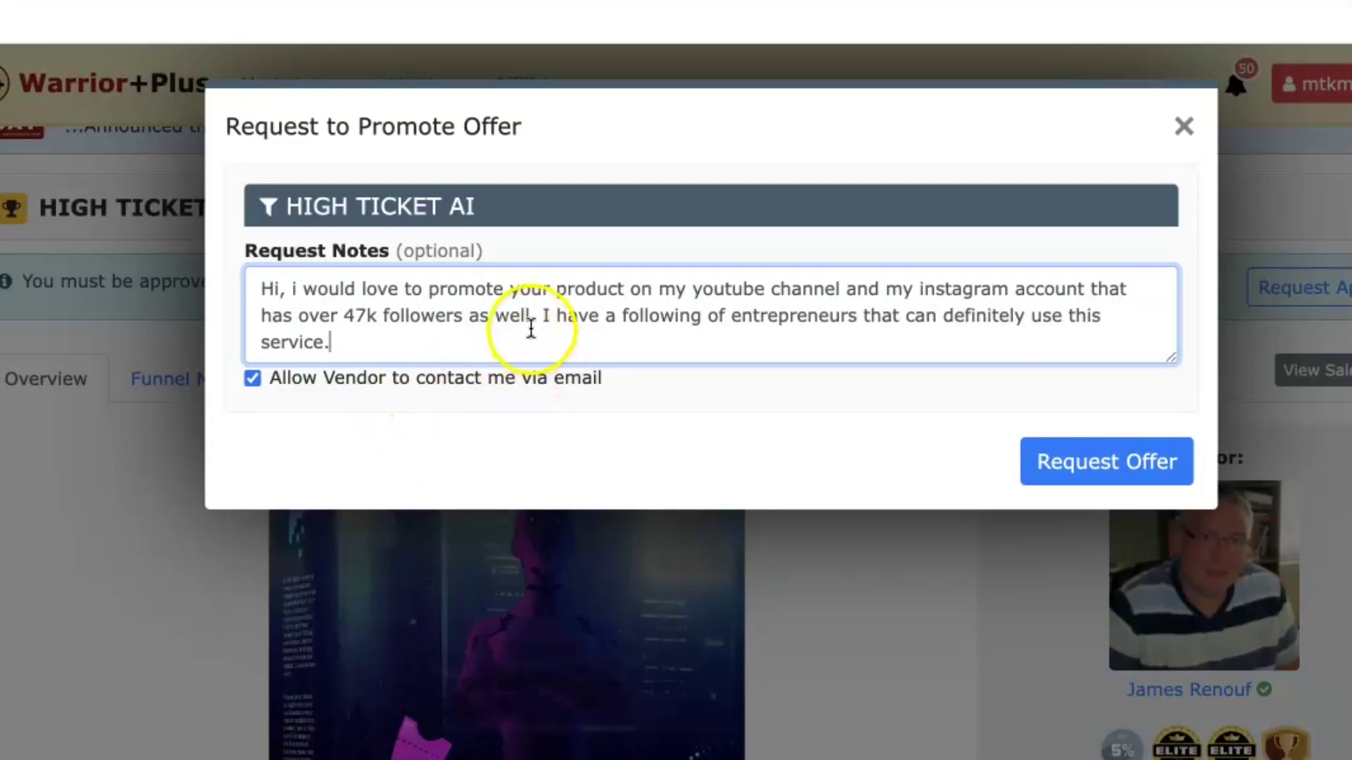
drag(462, 315, 254, 310)
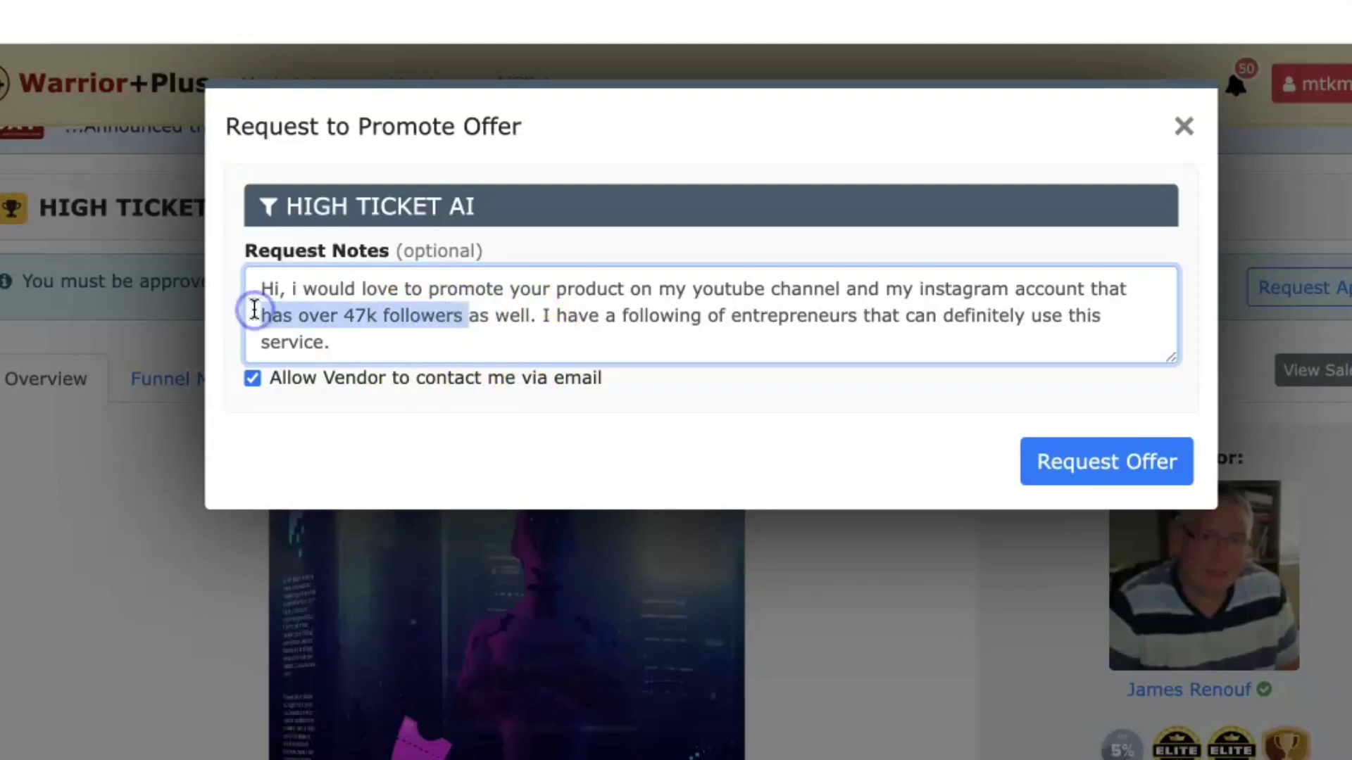
key(BackSpace)
key(BackSpace)
key(BackSpace)
key(BackSpace)
key(BackSpace)
key(BackSpace)
key(BackSpace)
key(BackSpace)
key(BackSpace)
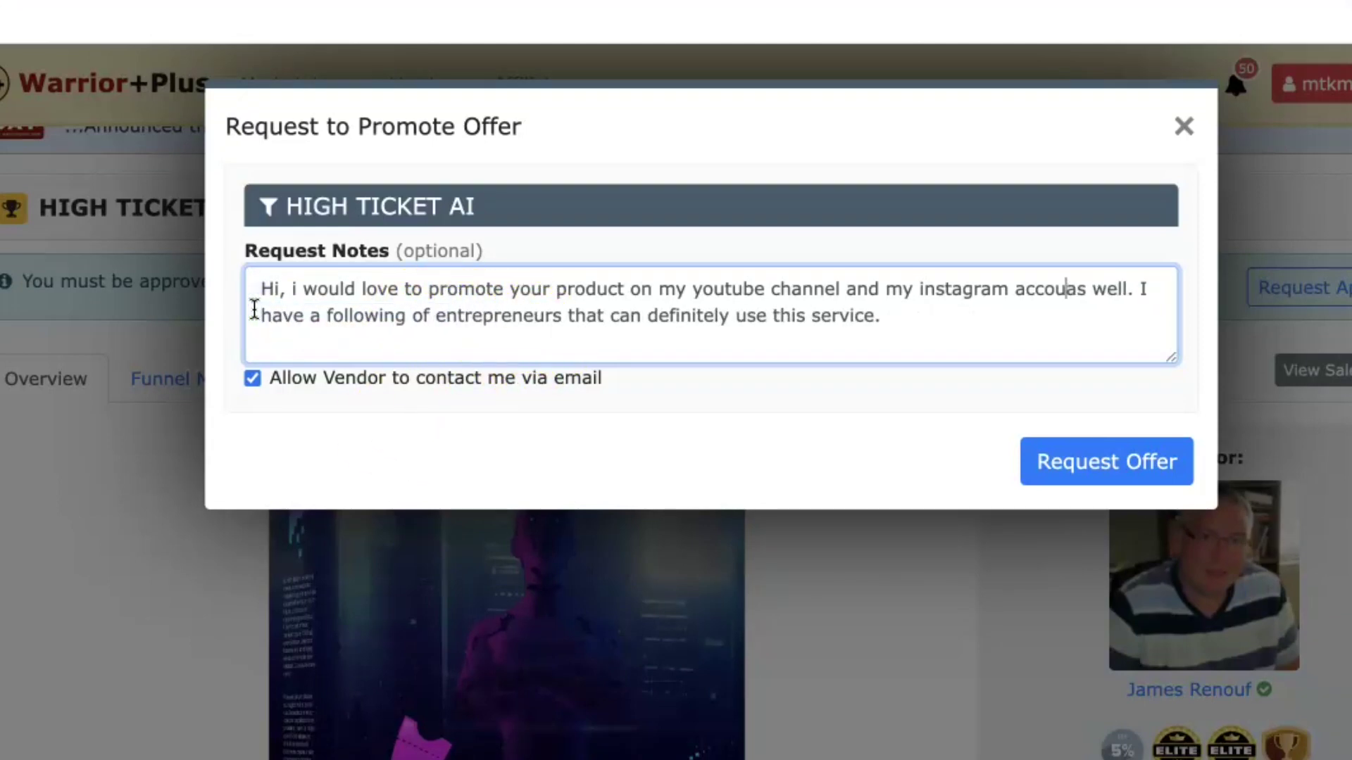
text(unt)
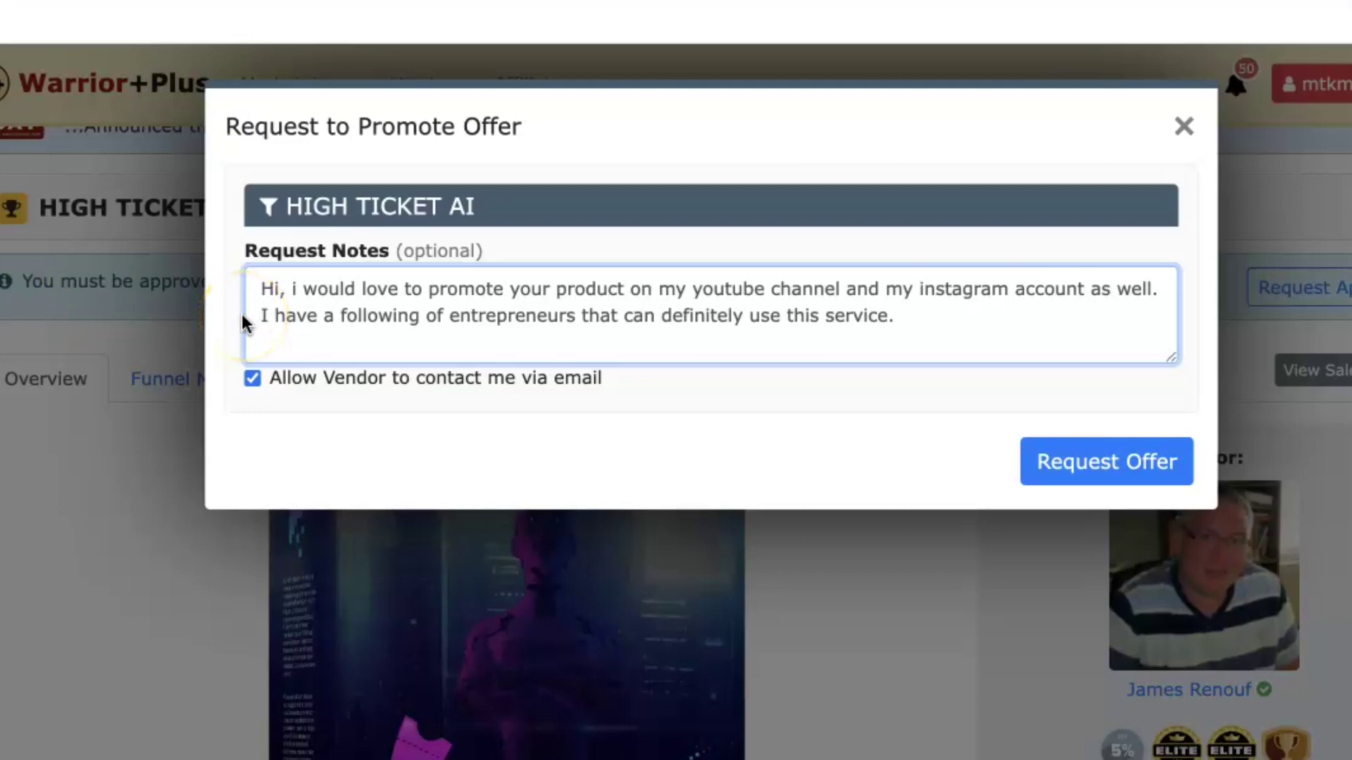
click(1089, 410)
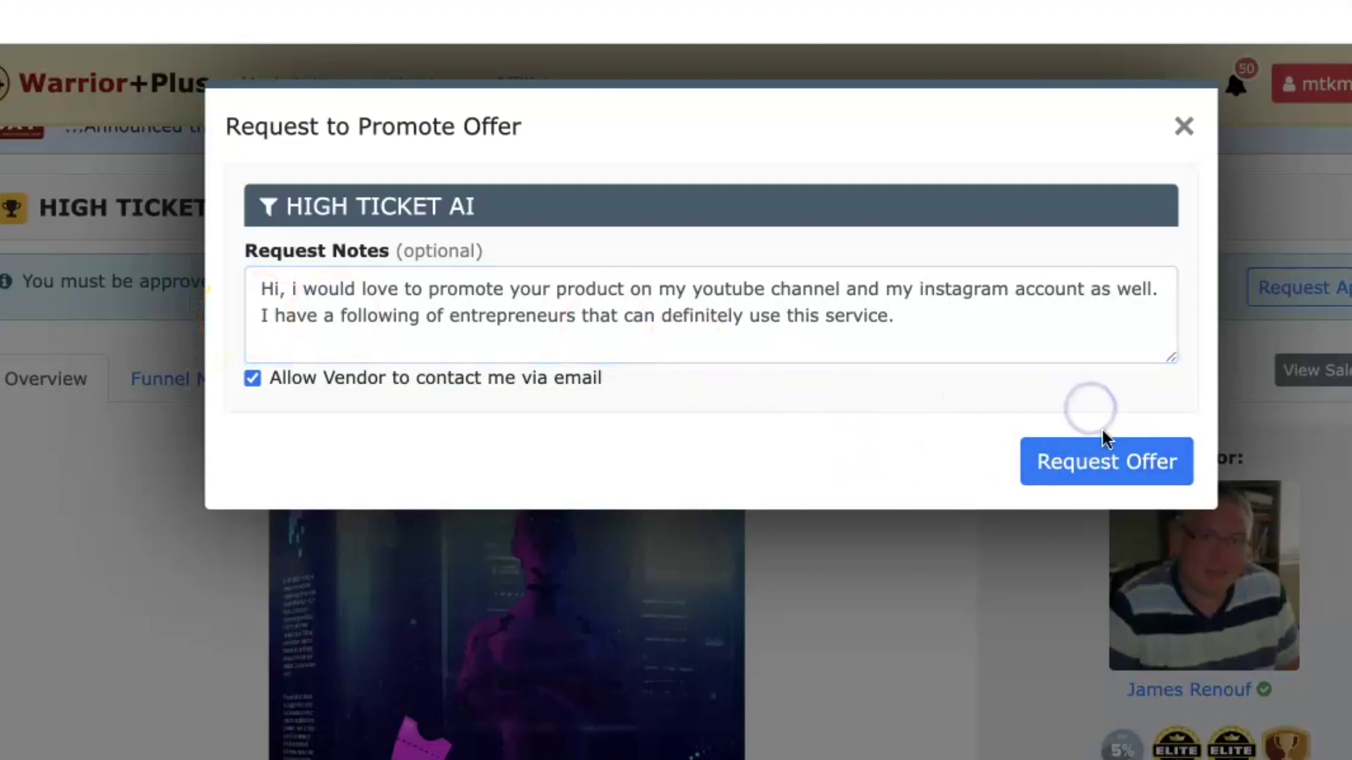
click(1138, 523)
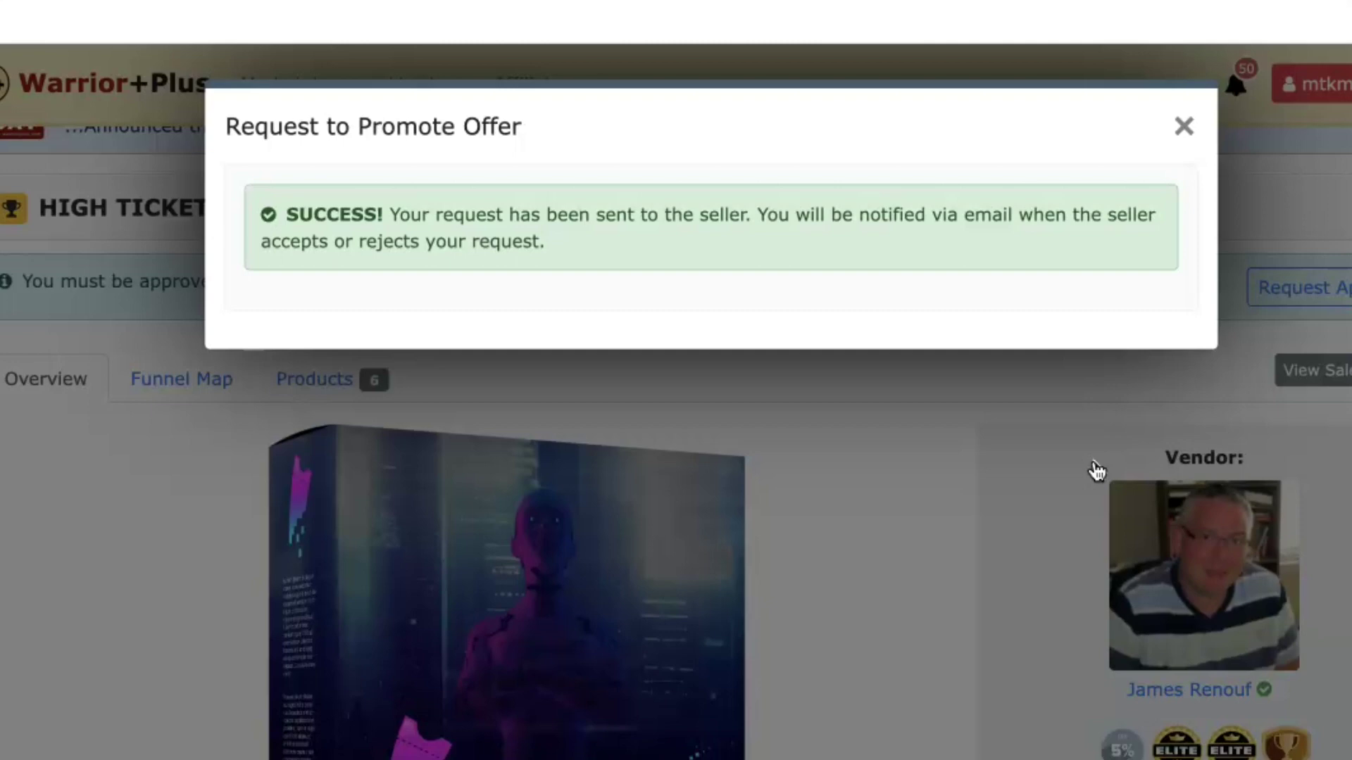
Confirm the HIGH TICKET AI promotion request went through, leaving it pending.
click(1181, 137)
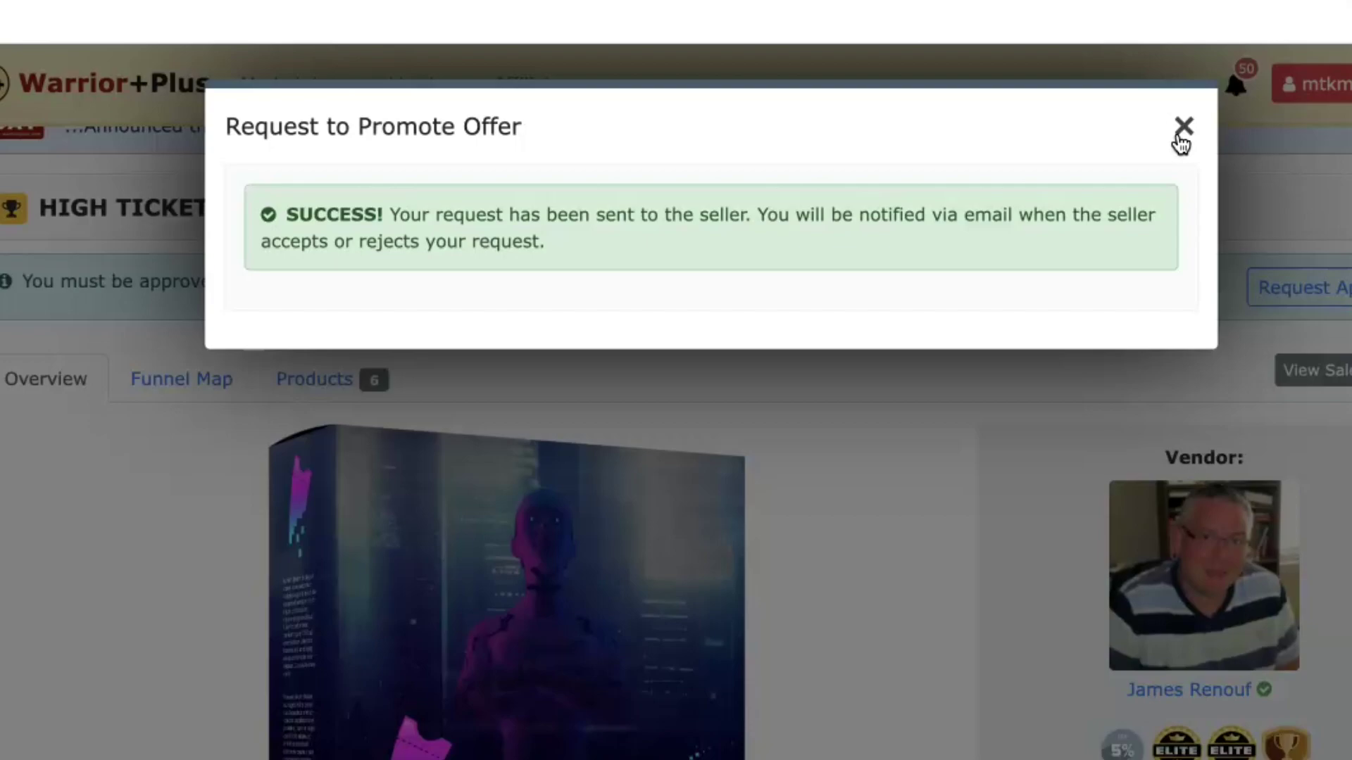
Dismiss the success message and open the ProfitLens offer from Affiliate > Offers.
click(1182, 134)
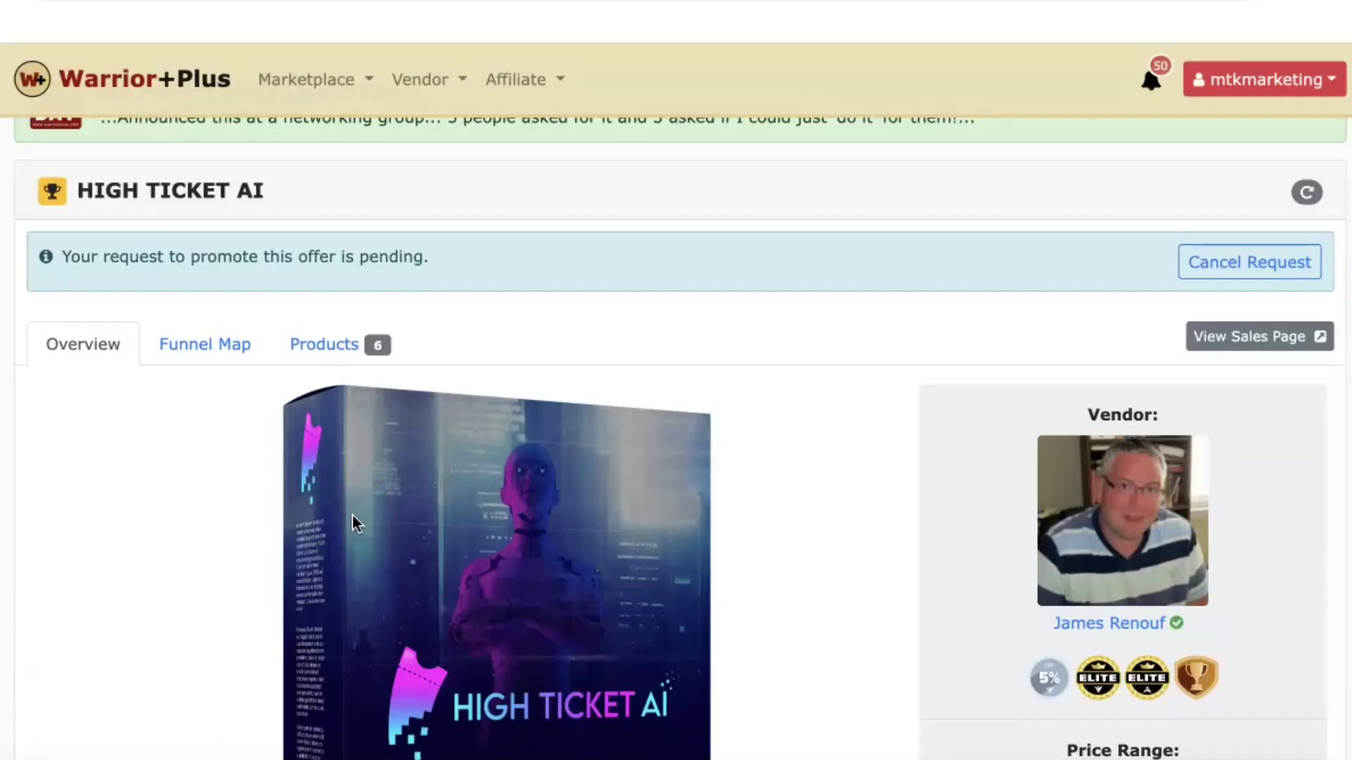
click(561, 81)
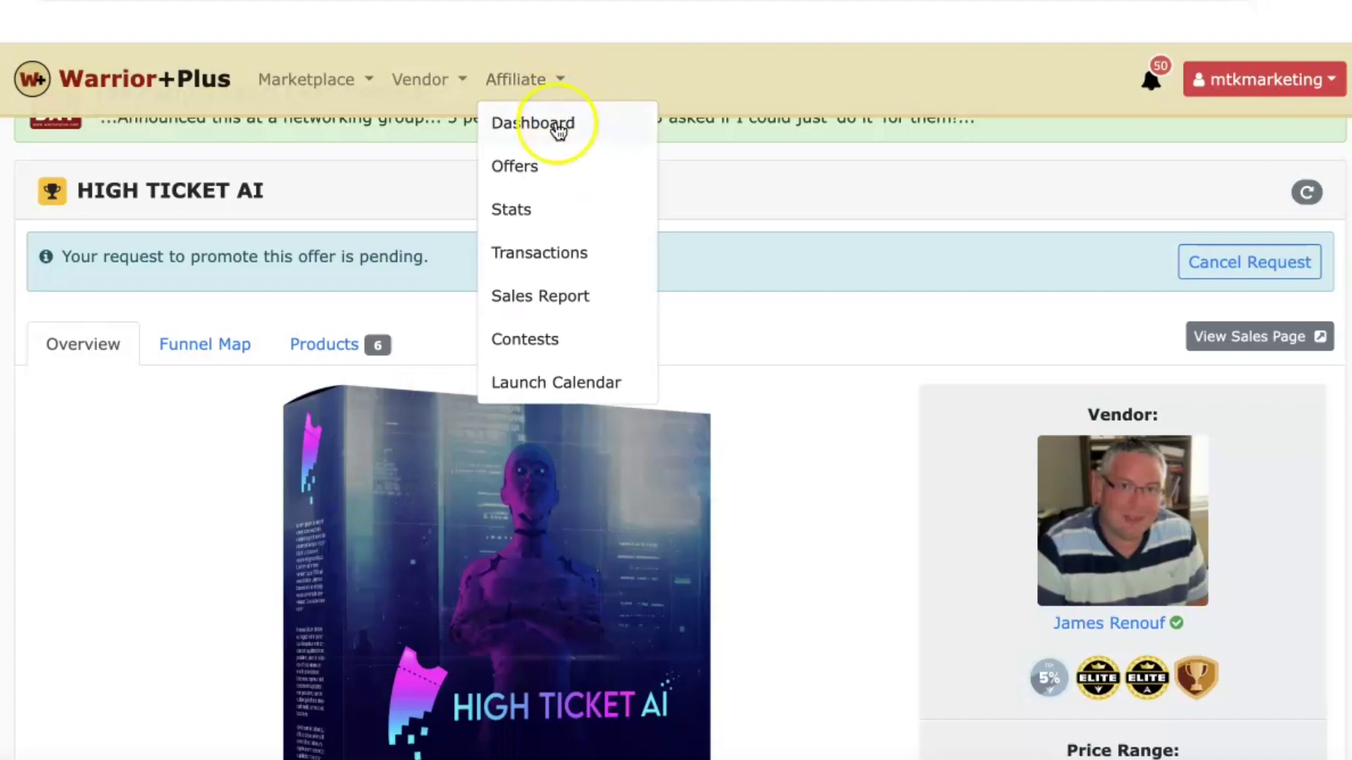
click(546, 168)
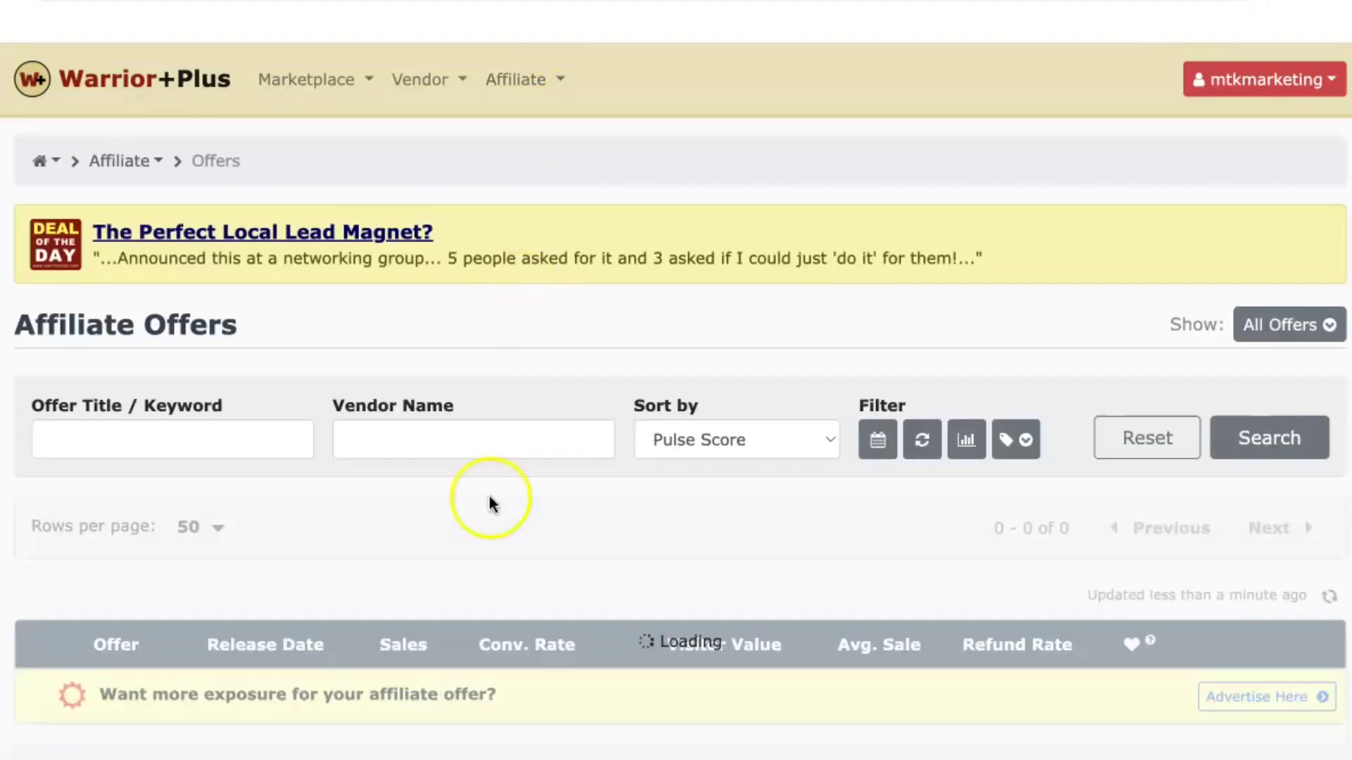
scroll(491, 501, down, 3)
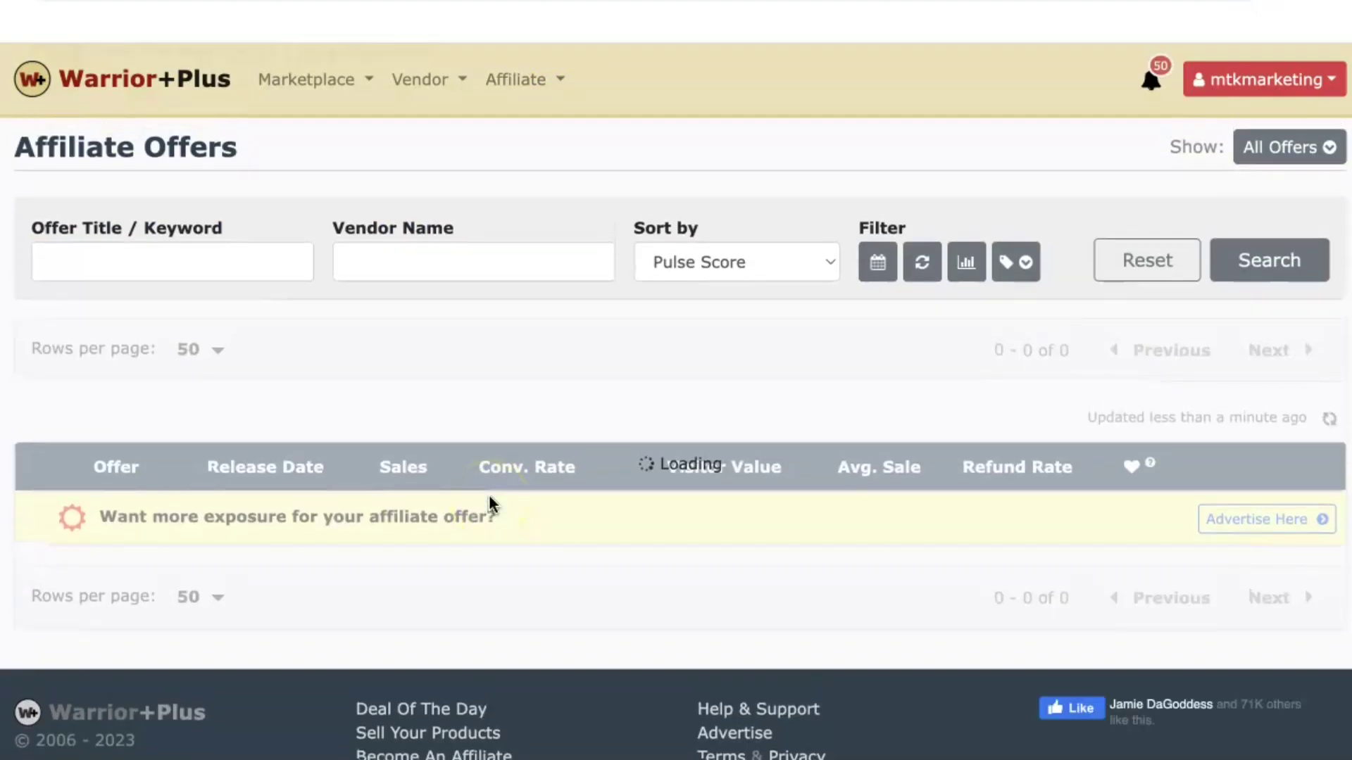
scroll(489, 504, down, 8)
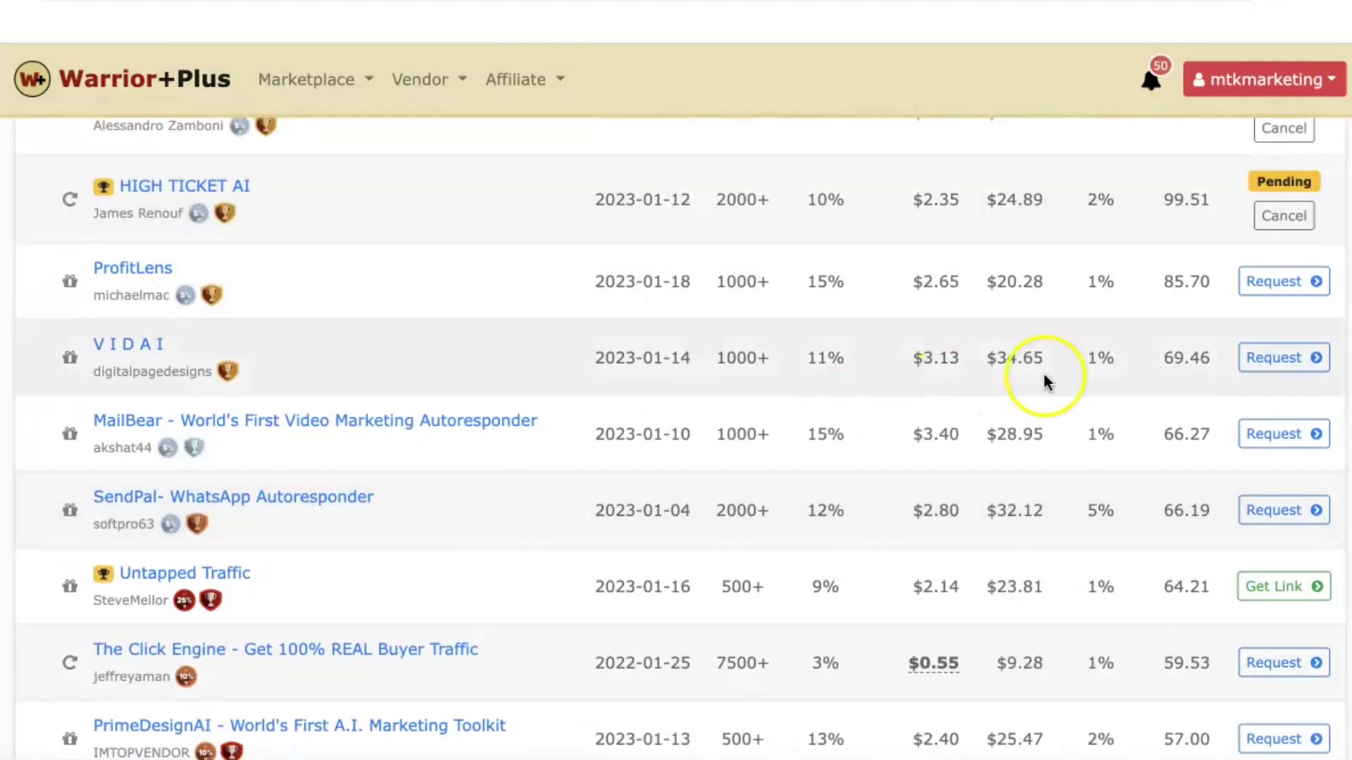
click(1286, 283)
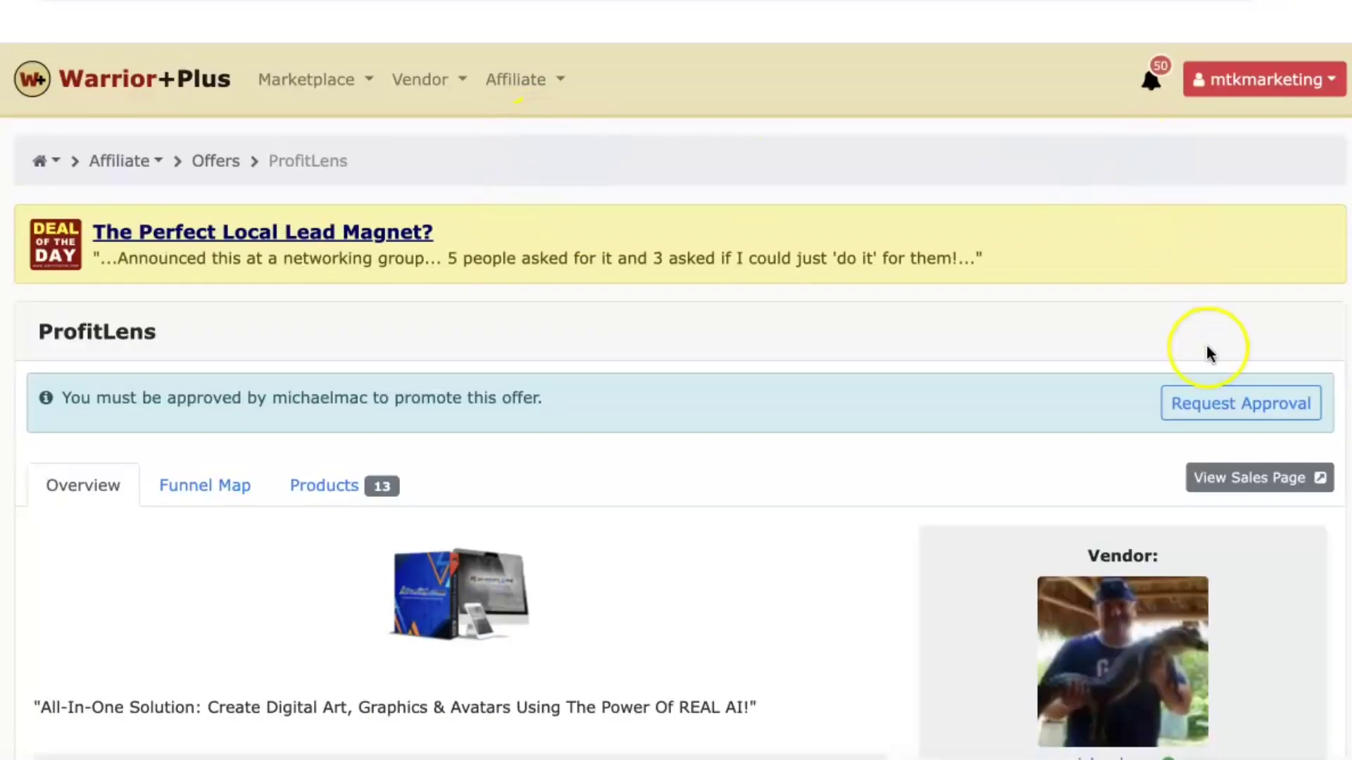
Draft a ProfitLens approval request with the pasted note, close it unsent, and view the funnel map.
click(1216, 412)
click(527, 266)
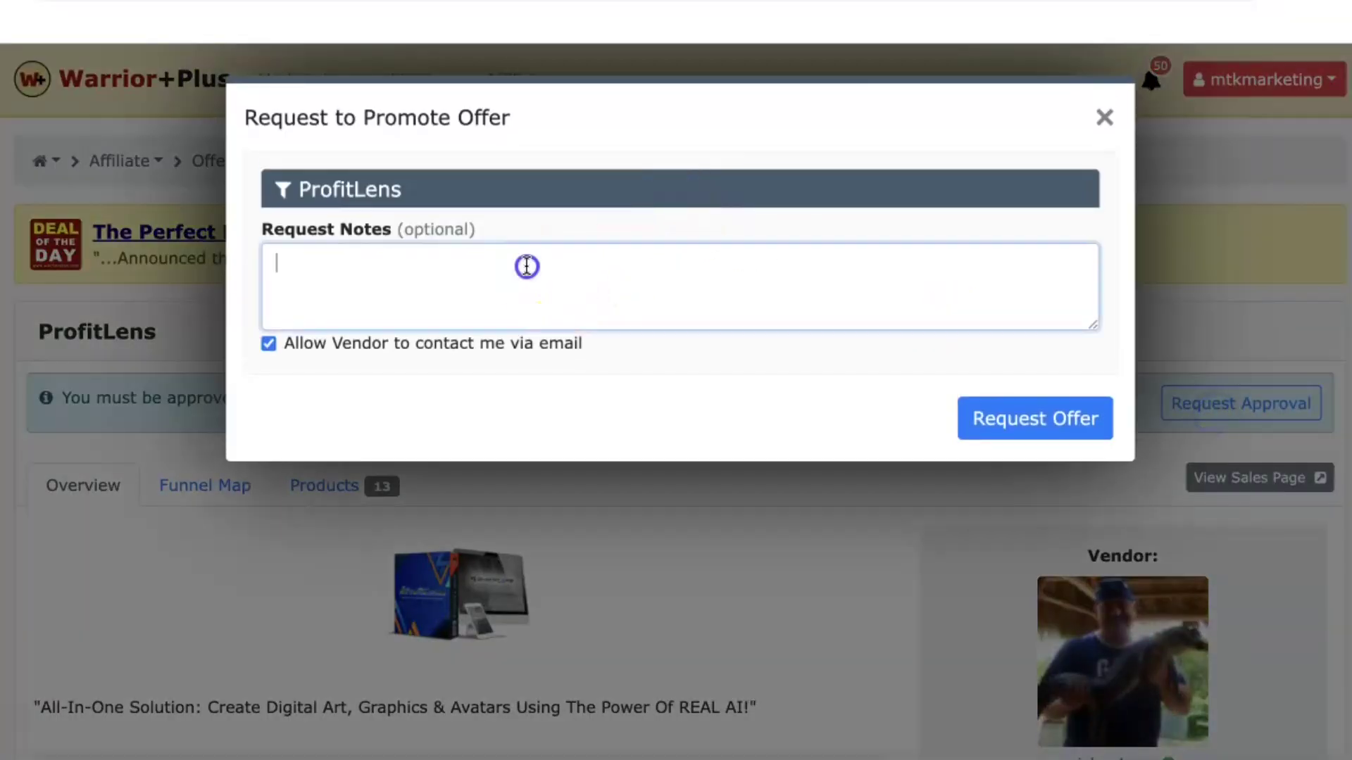
right_click(526, 266)
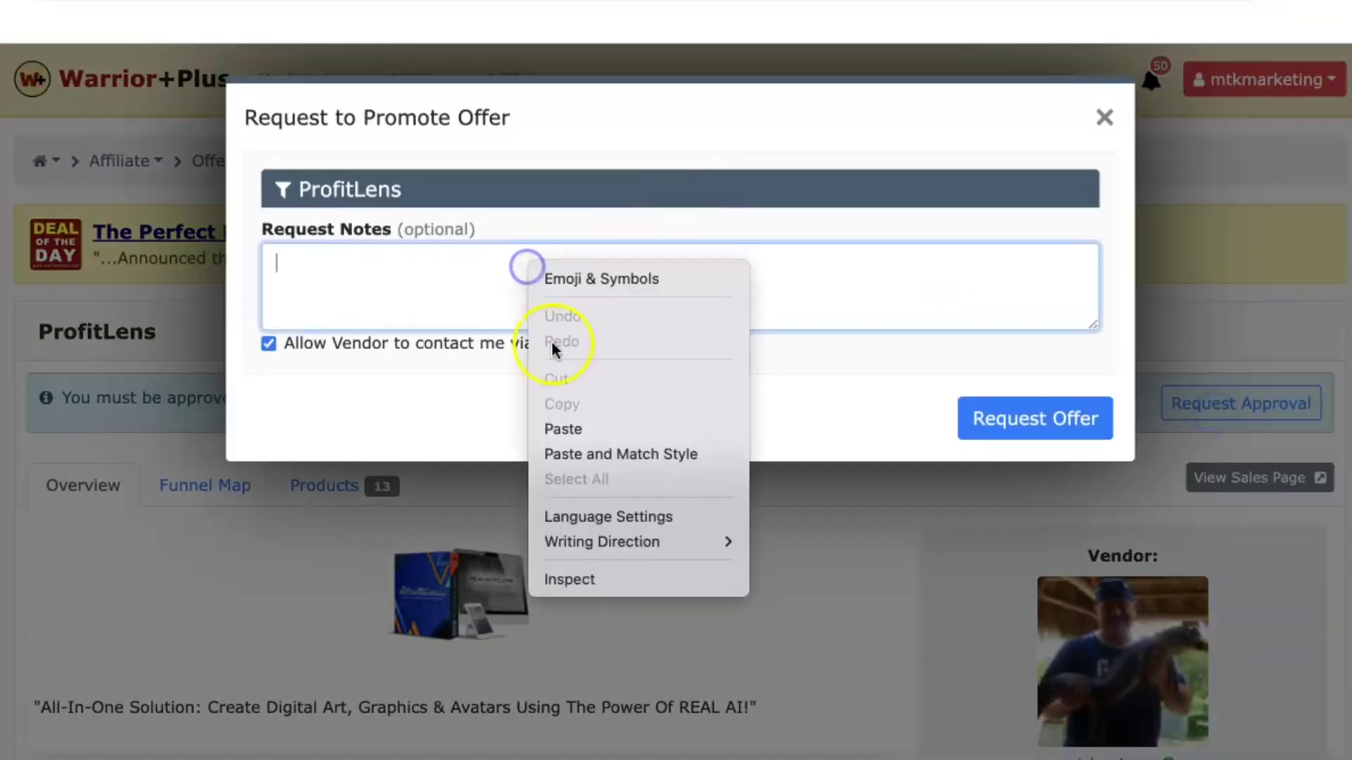
click(573, 430)
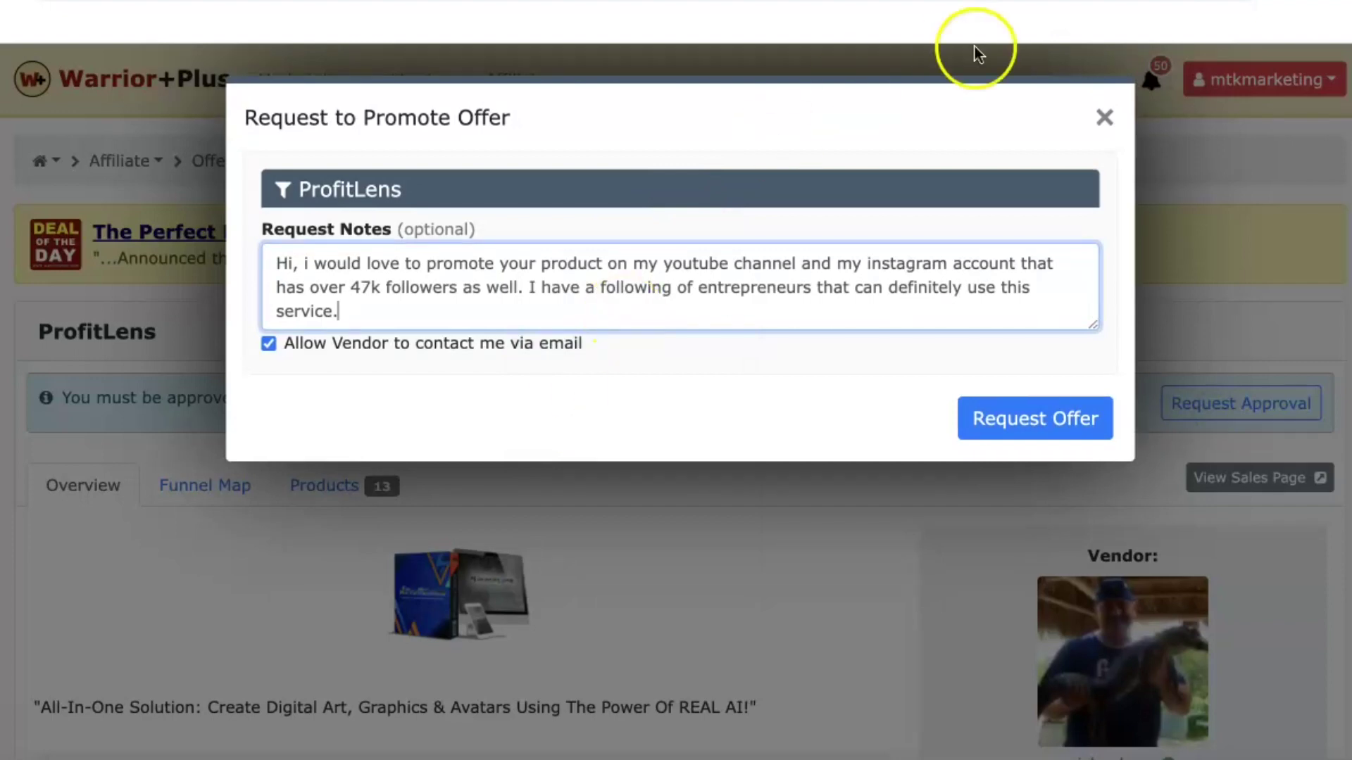
click(1104, 120)
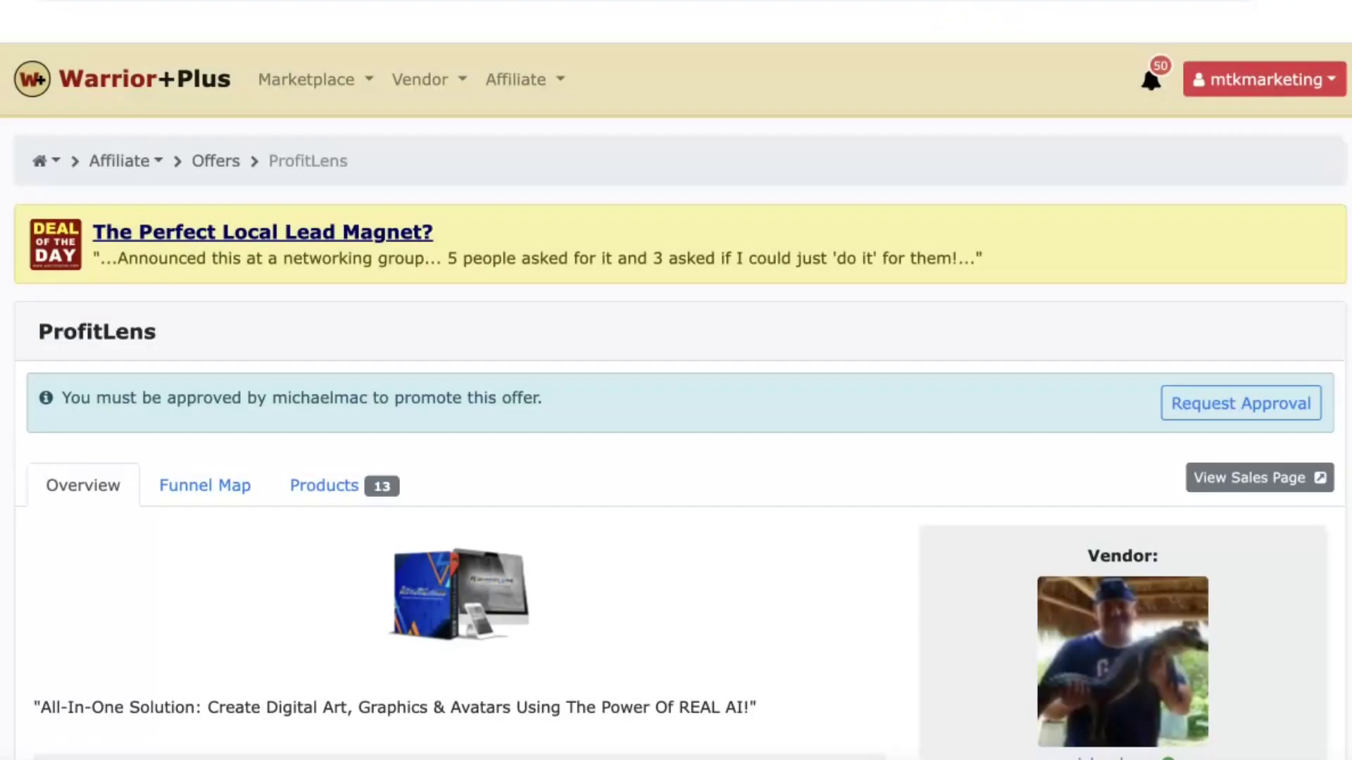
scroll(680, 440, down, 3)
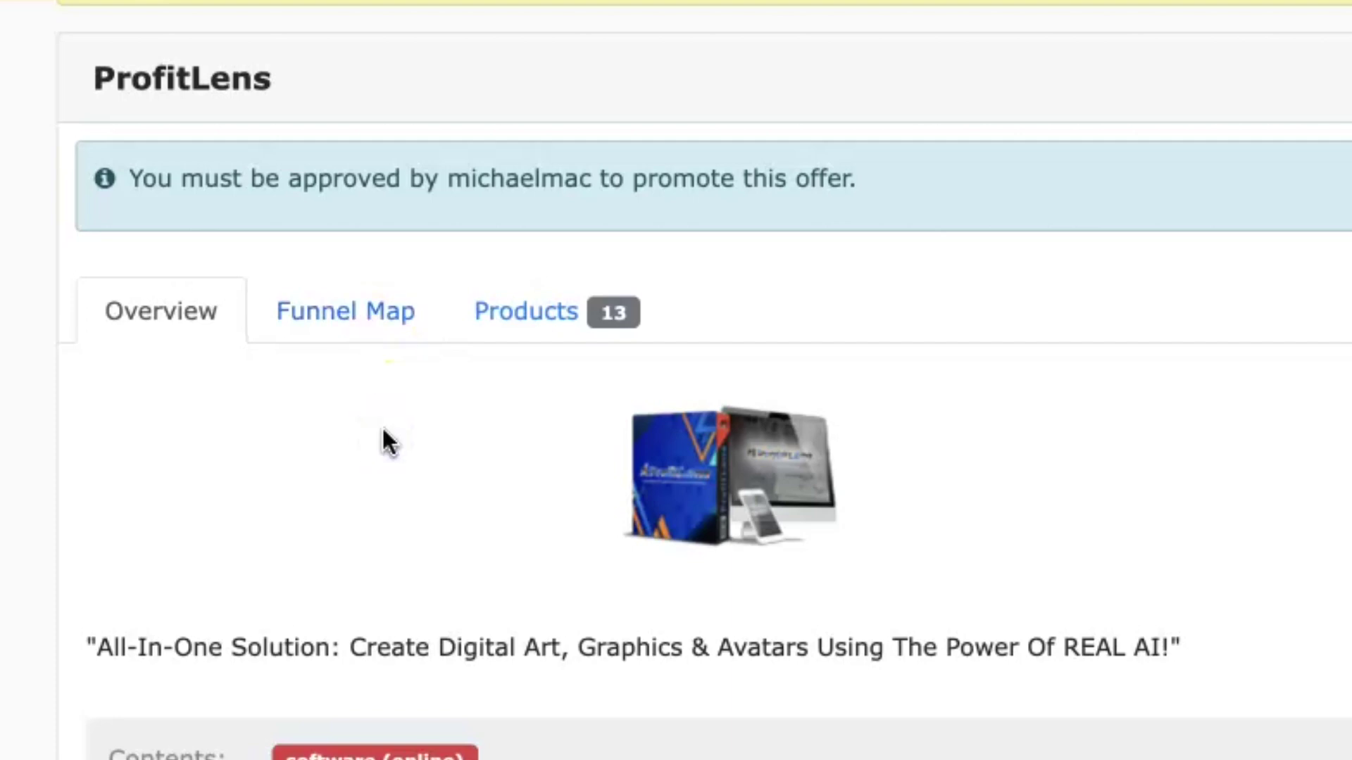
click(322, 329)
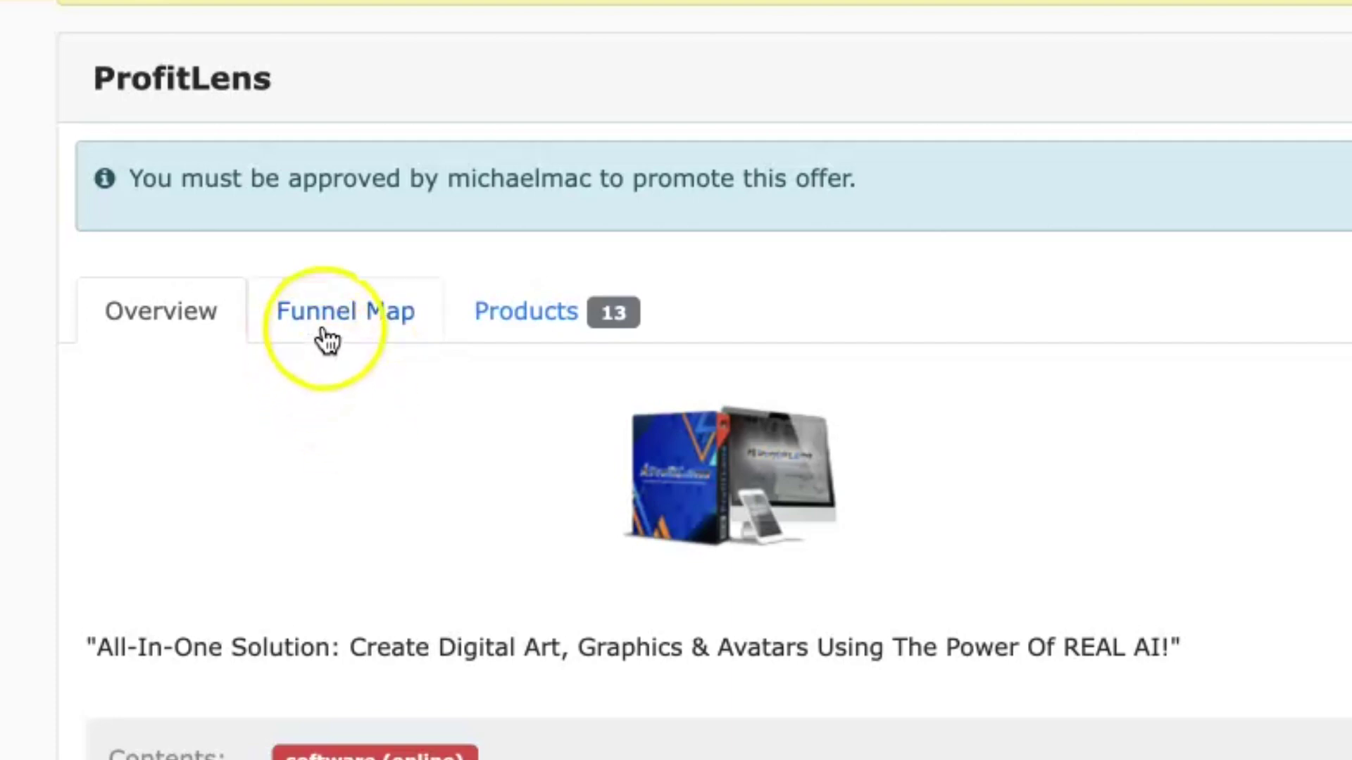